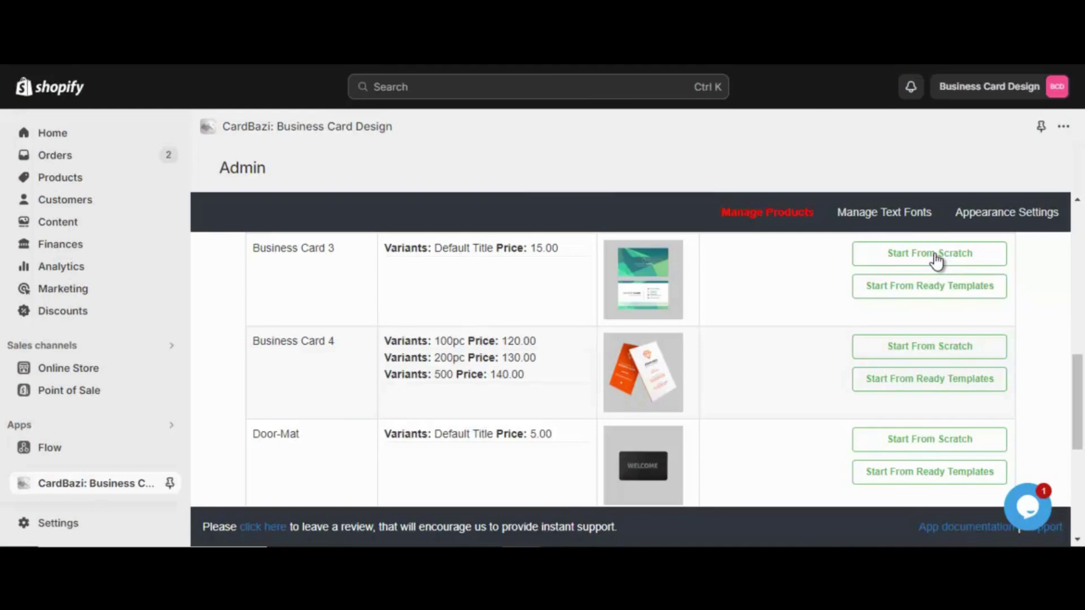
Start Business Card 3 from scratch and upload green1.png as the front and green2.png as the back.
click(935, 255)
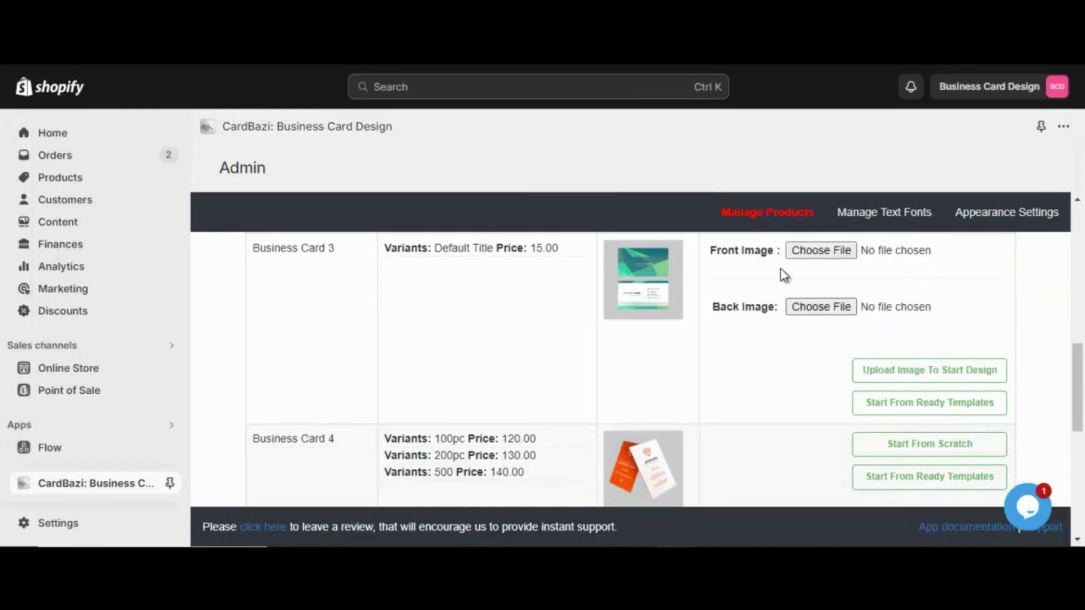
click(821, 251)
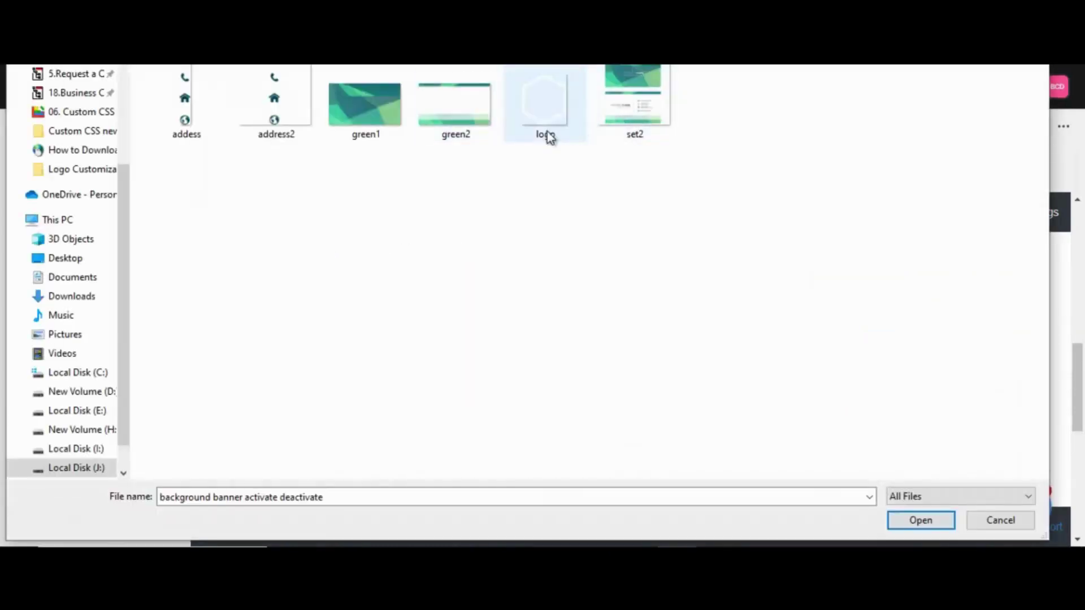
double_click(368, 104)
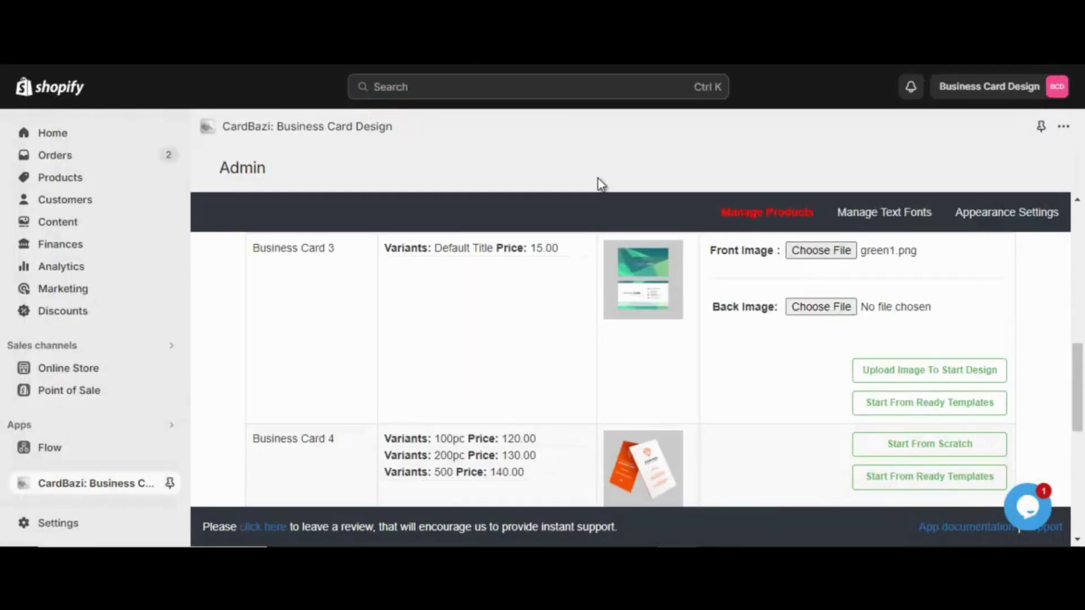
click(839, 308)
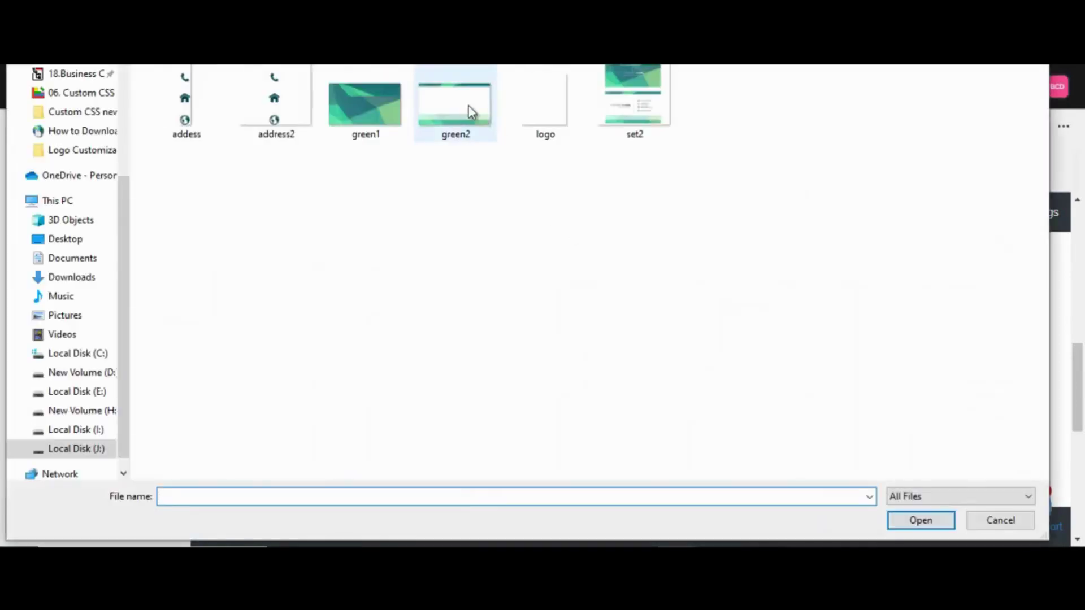
double_click(468, 106)
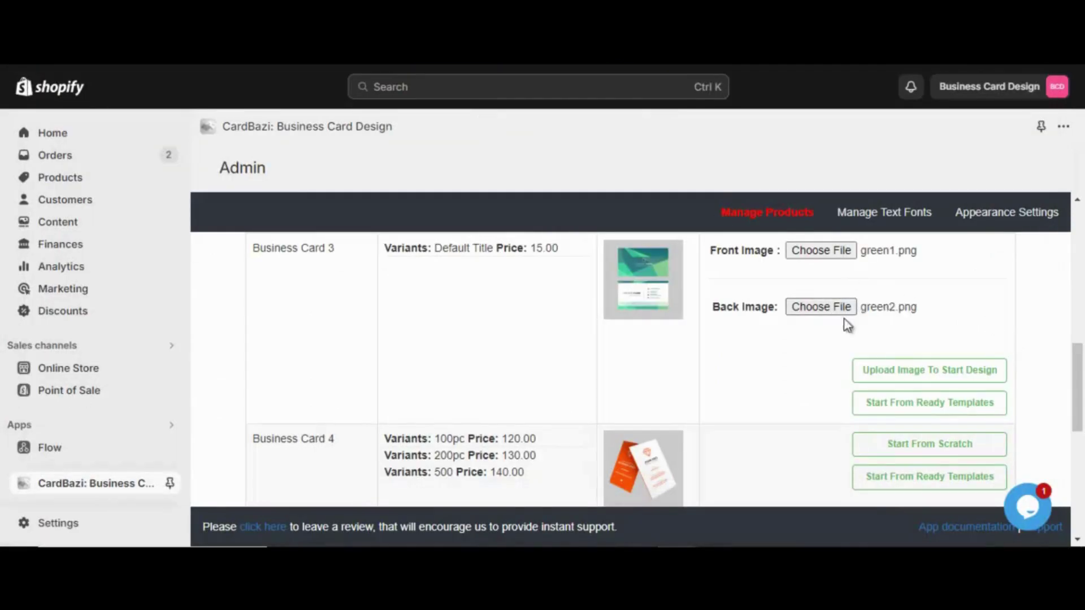
click(971, 371)
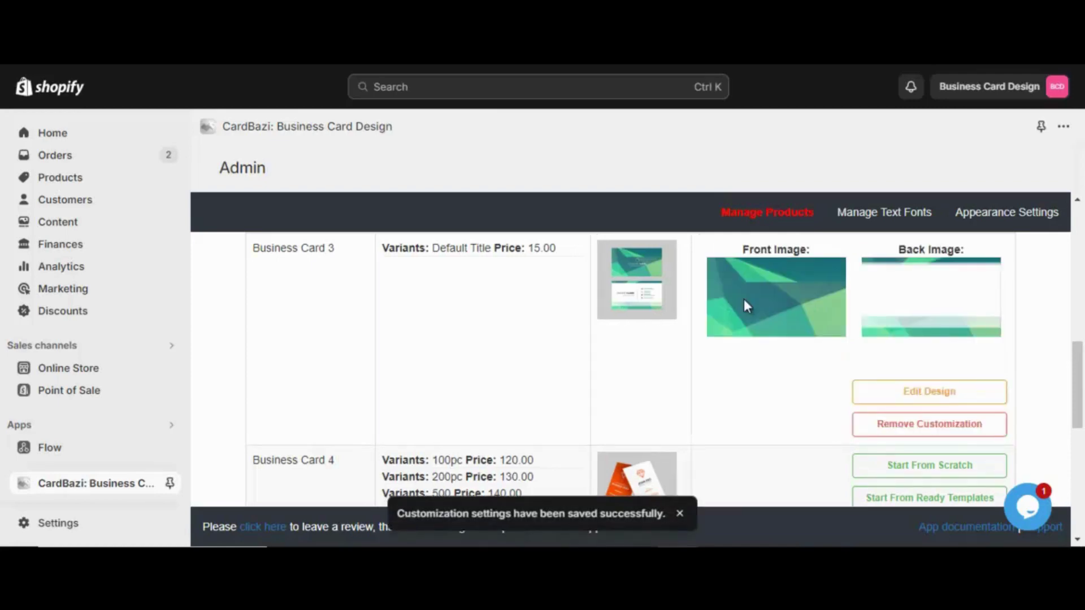
Add yellow D4CD18 'Front' text to Business Card 3's front, save the design, and close the designer.
click(954, 394)
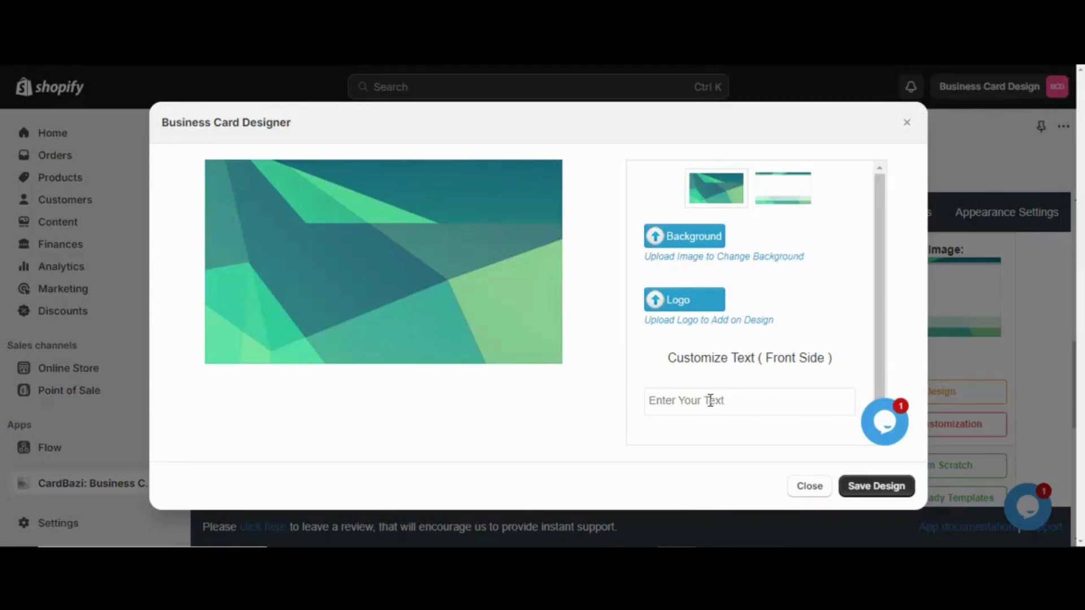
click(710, 400)
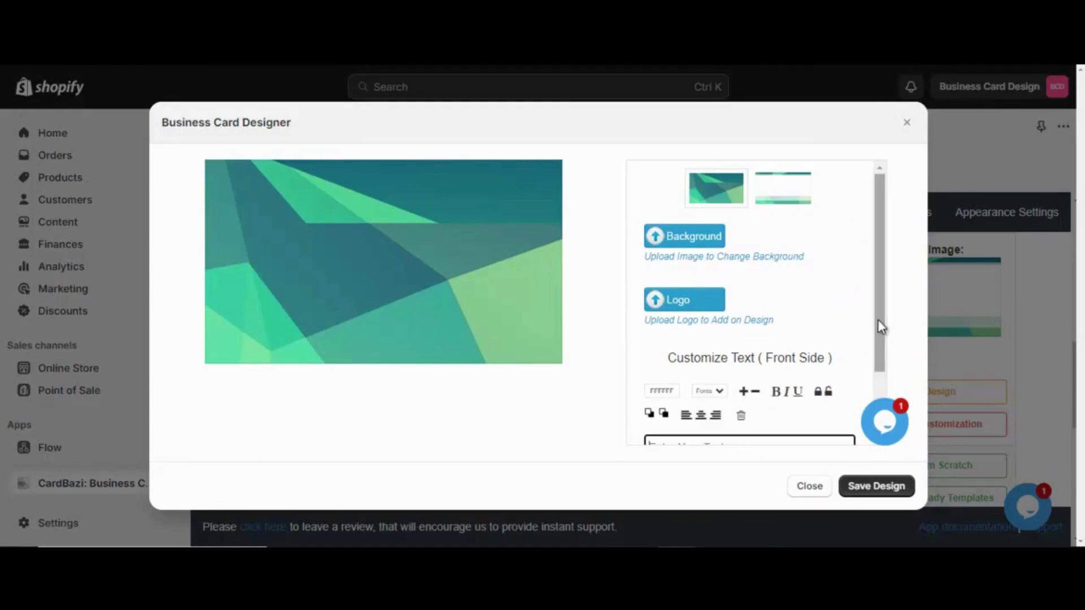
drag(879, 326, 883, 365)
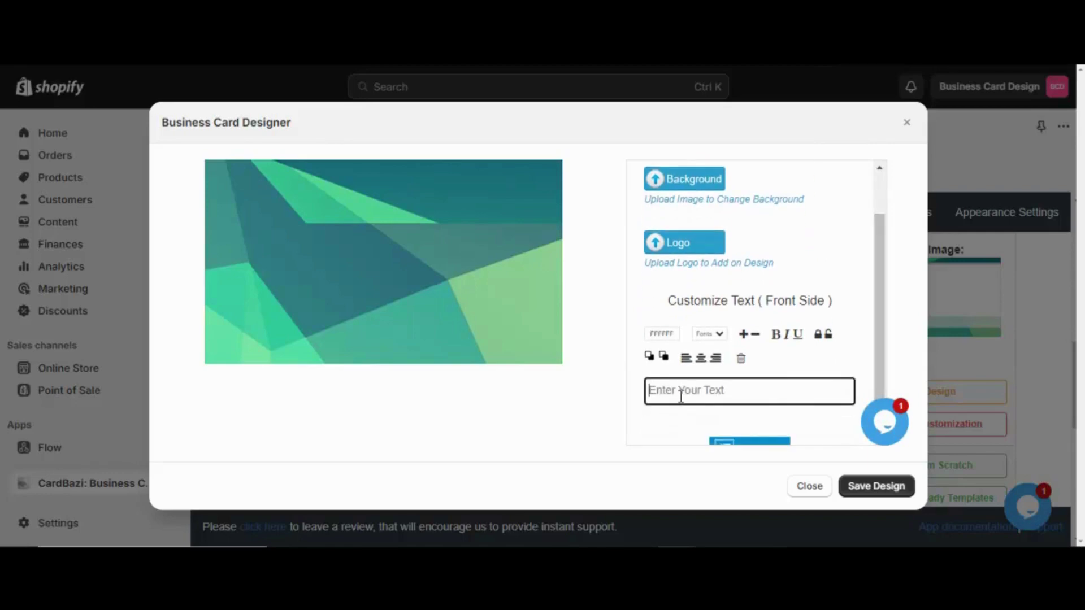
text(Fr)
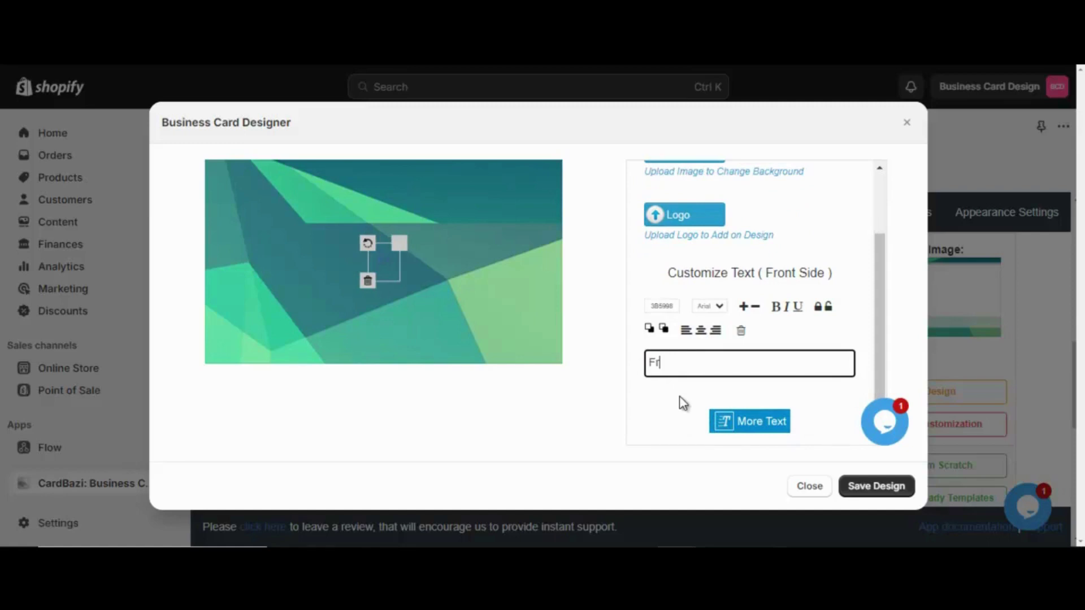
text(ont)
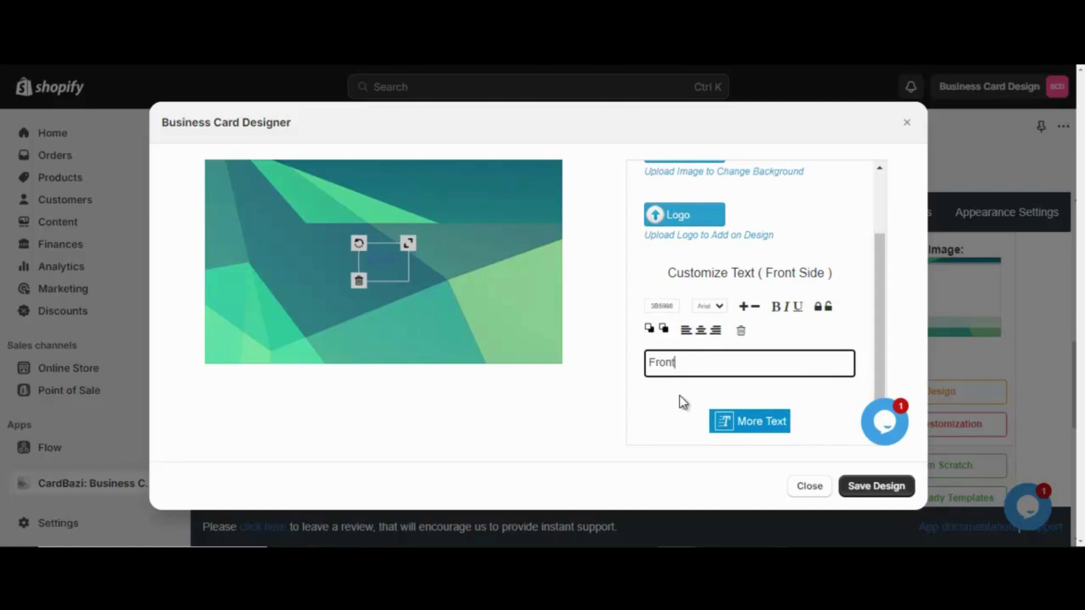
click(666, 306)
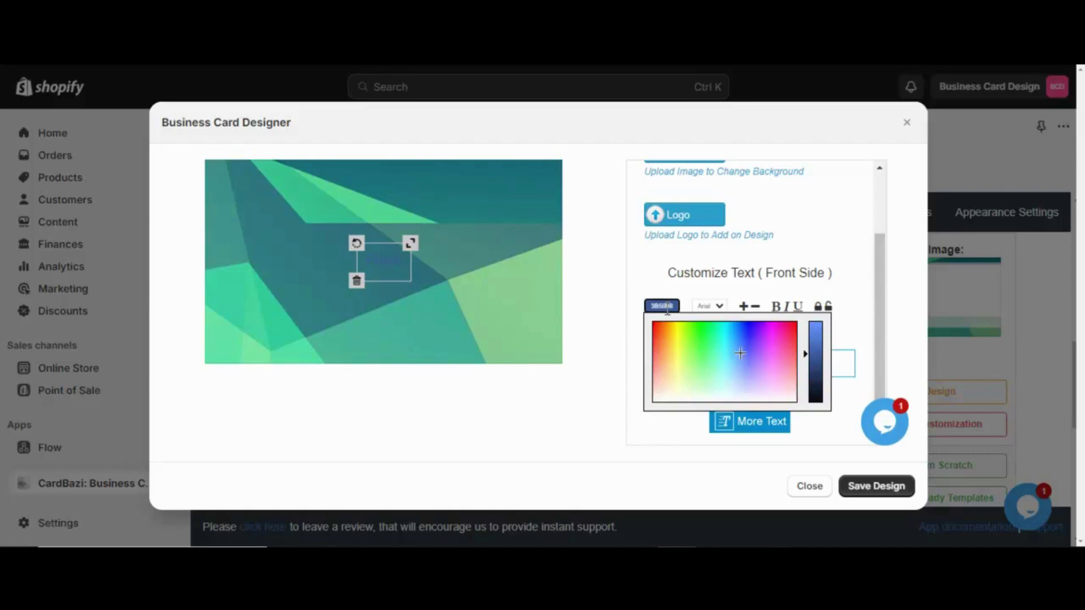
click(676, 332)
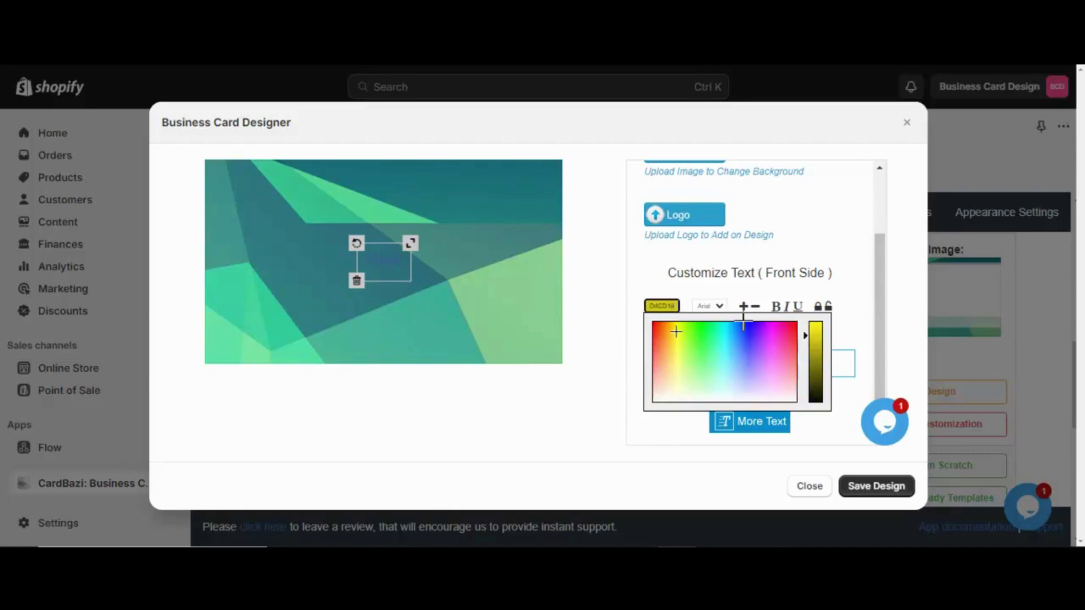
click(882, 485)
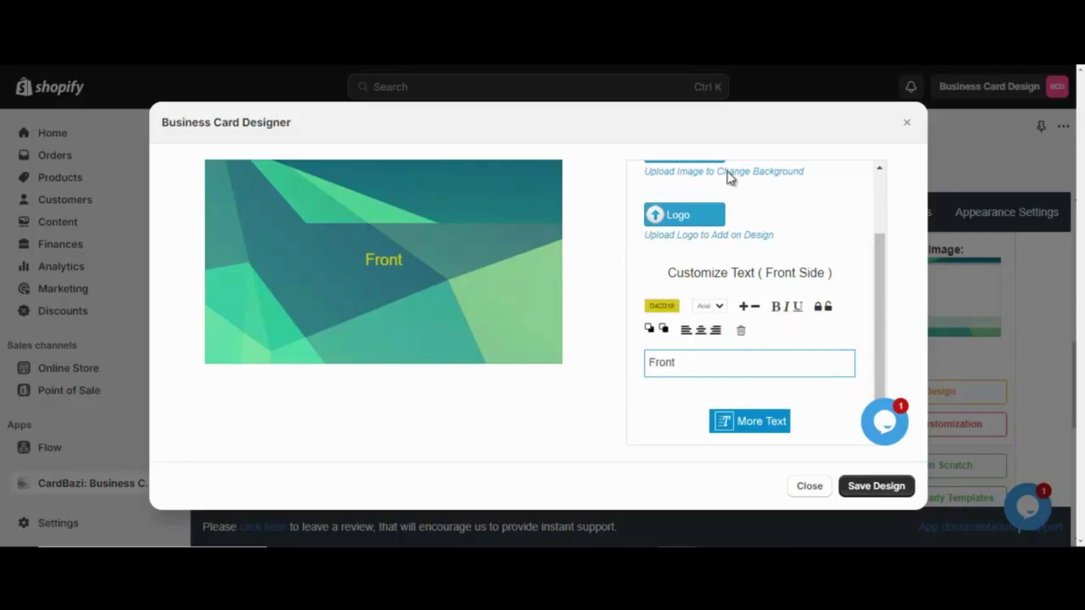
scroll(733, 184, up, 3)
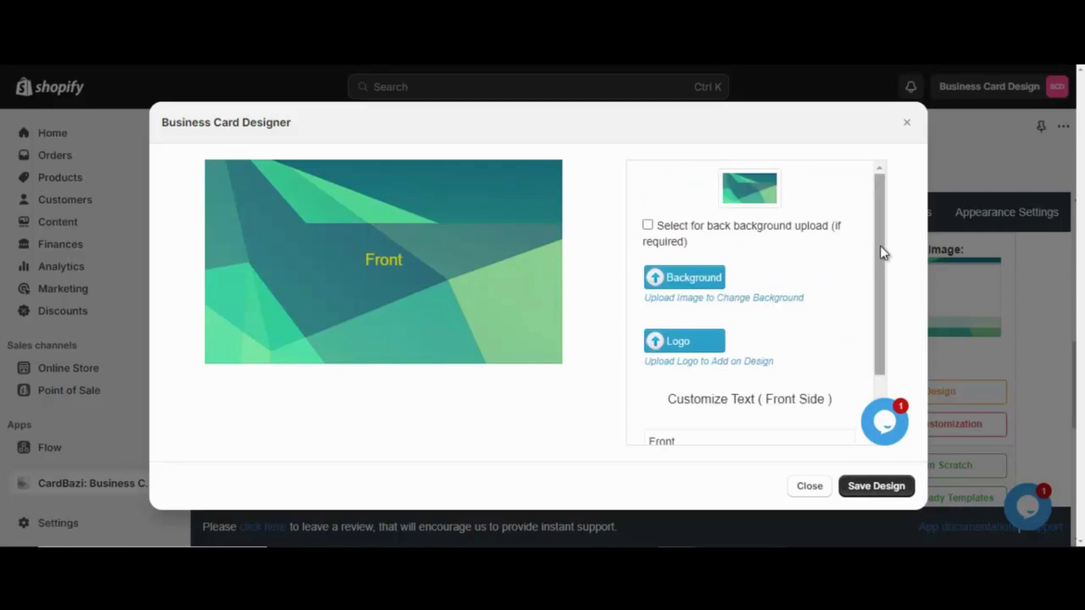
click(910, 124)
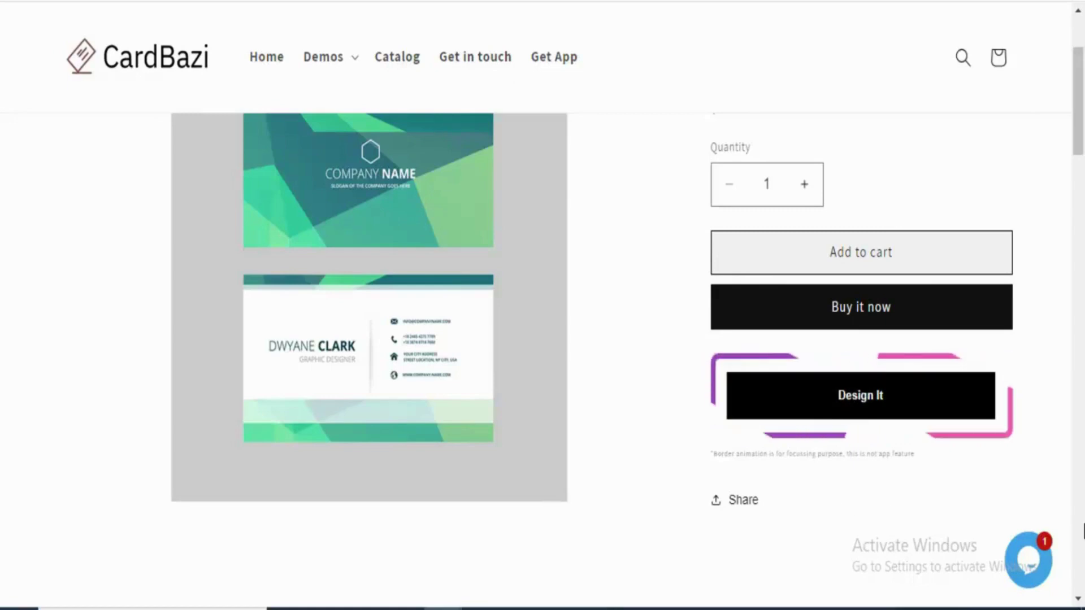
Put 'Test' text on the back of A New Test Product's card and add it to the cart.
click(860, 396)
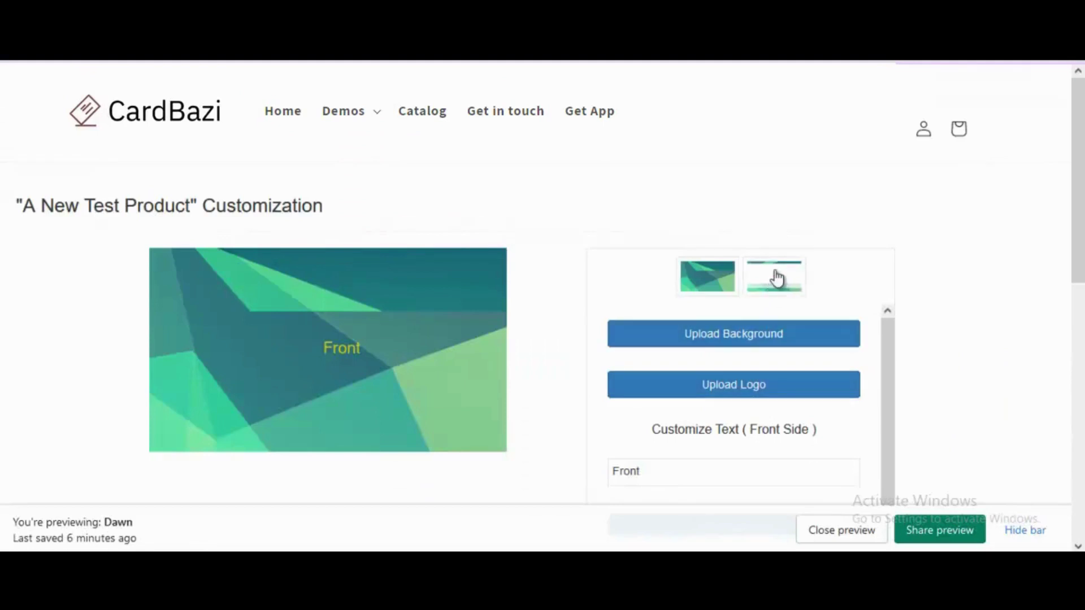
click(776, 277)
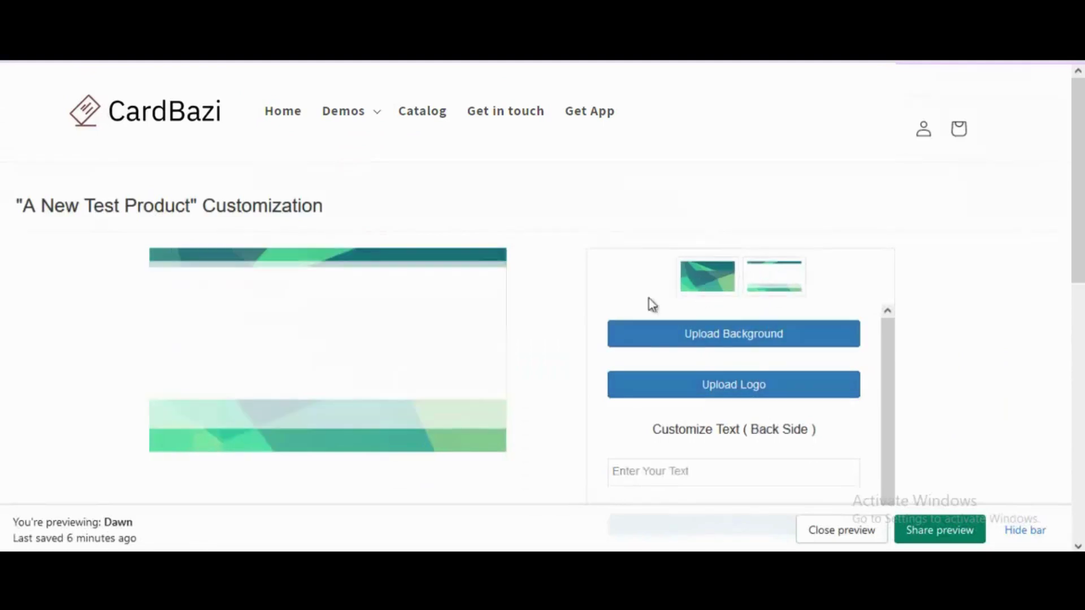
click(744, 471)
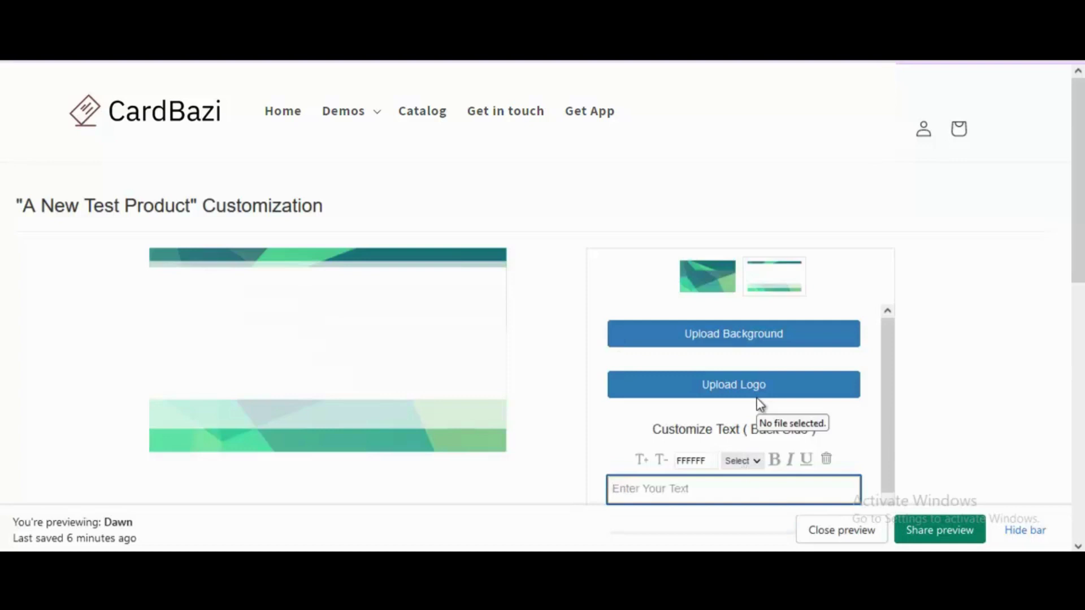
text(Test)
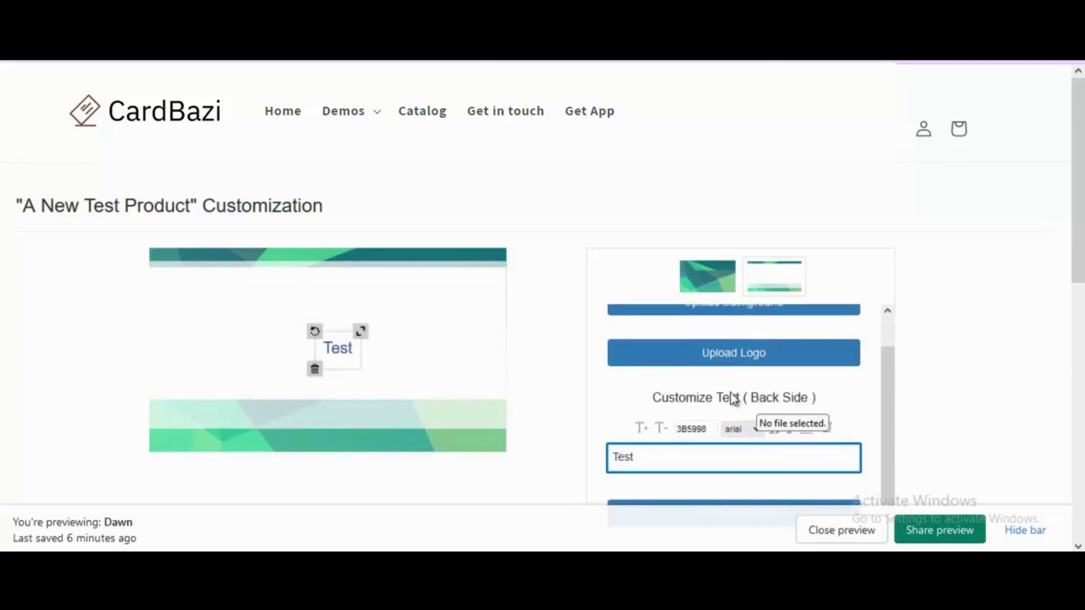
scroll(1038, 315, down, 3)
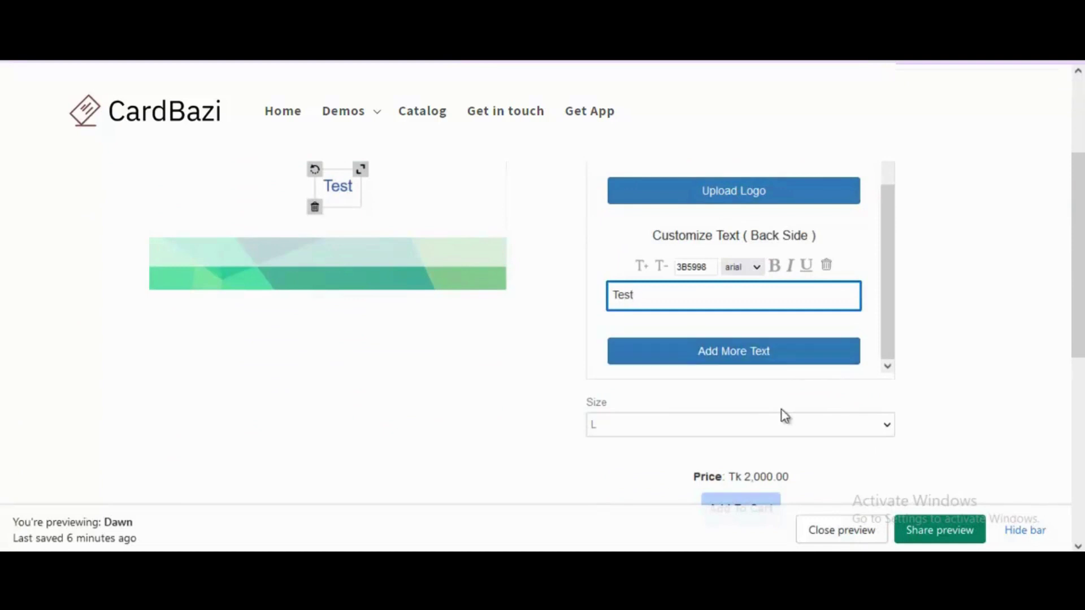
scroll(782, 417, down, 2)
click(760, 432)
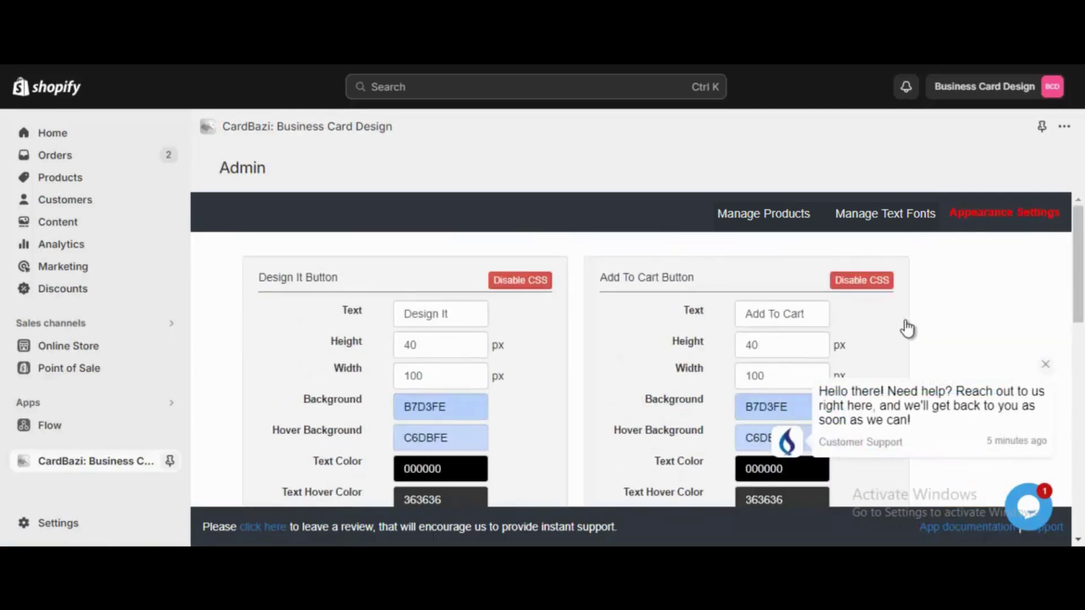
Set the Add To Cart Background field to FE781E and save the Appearance Settings.
click(756, 408)
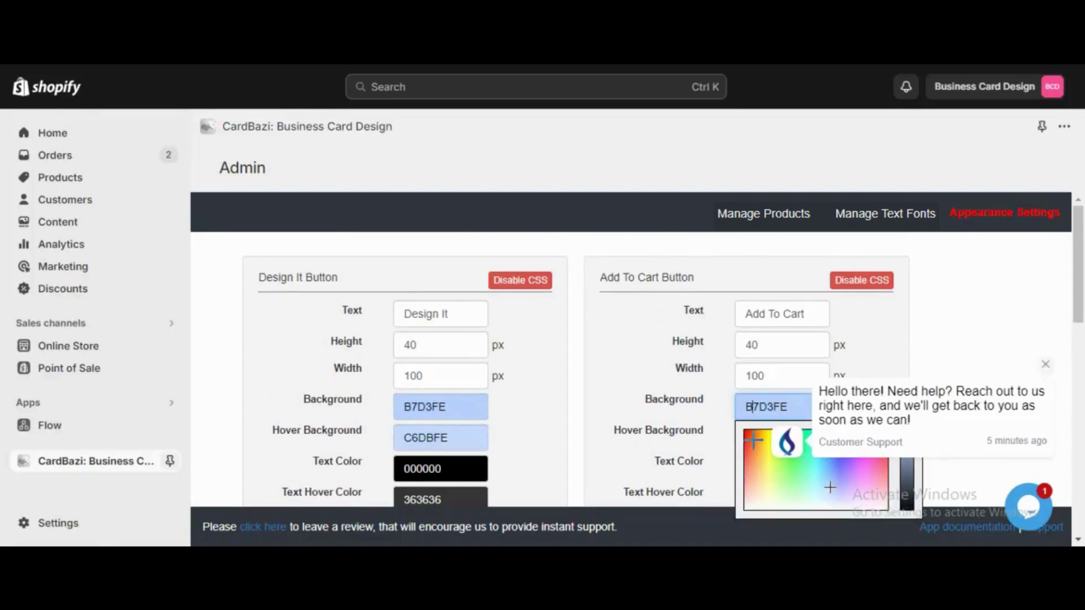
text(FE781E)
click(1046, 365)
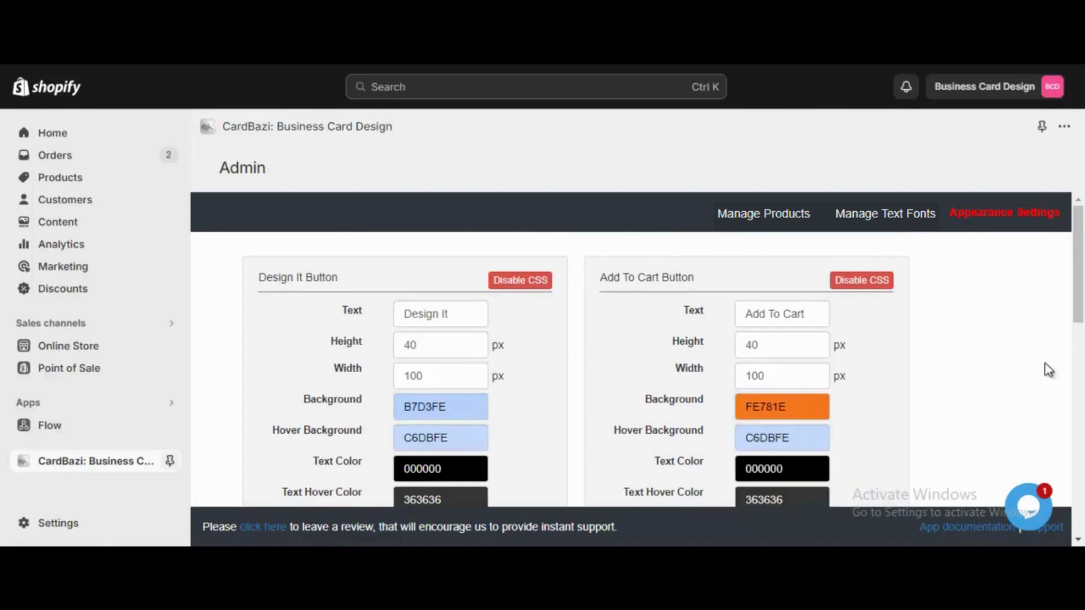
scroll(981, 371, down, 2)
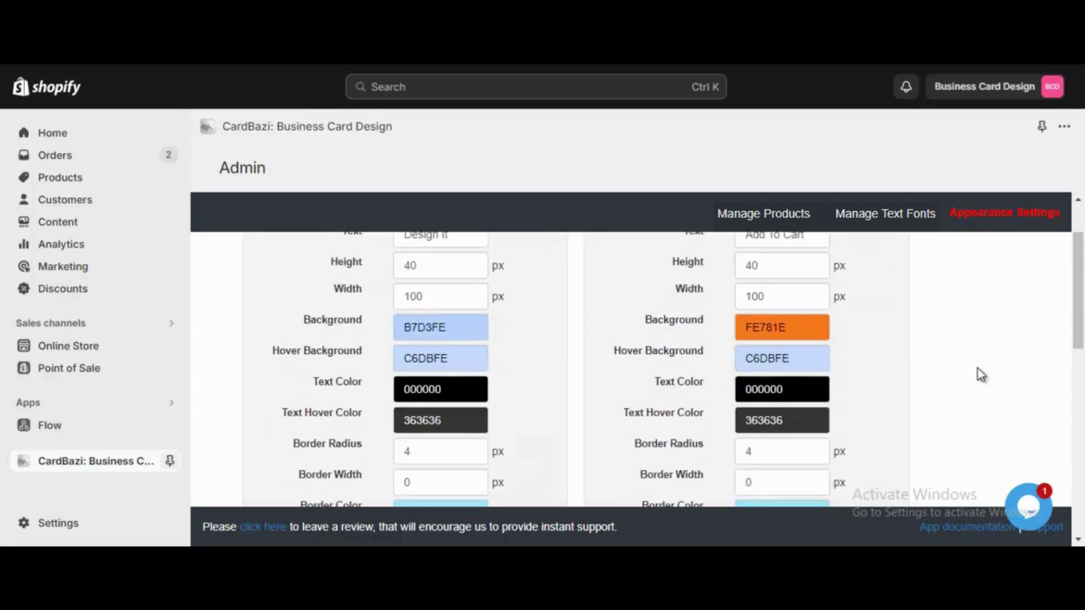
scroll(981, 374, down, 10)
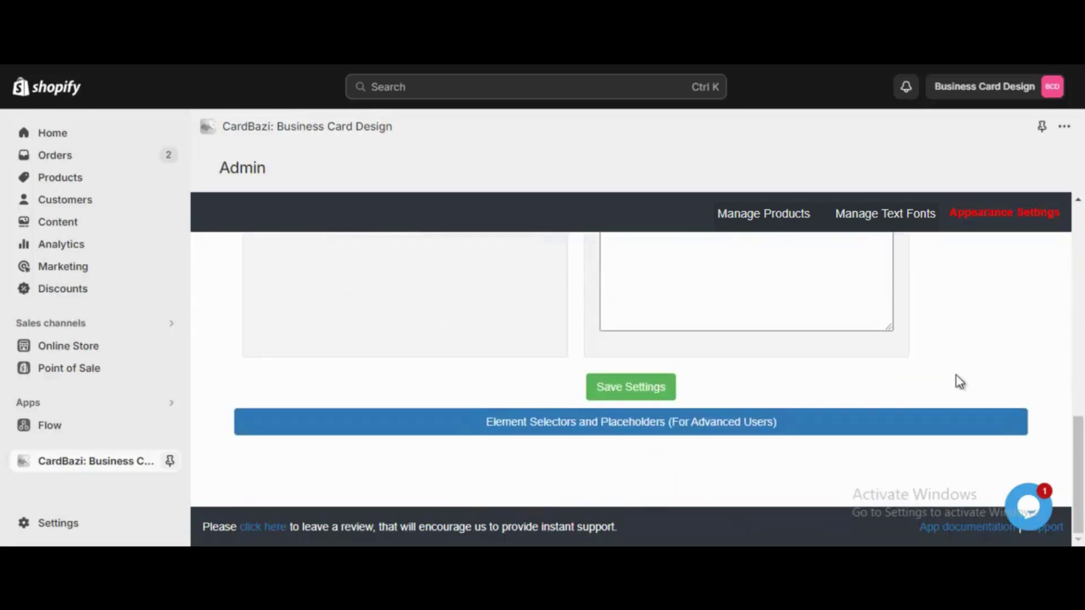
click(636, 398)
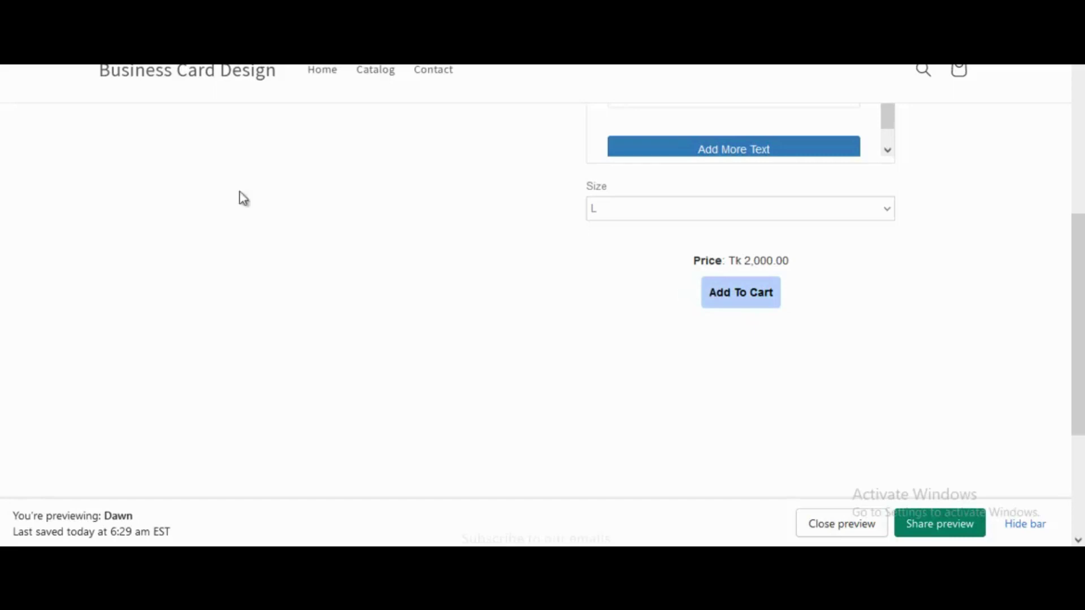
Reload the storefront product page and check that the Add To Cart button is now orange.
click(328, 305)
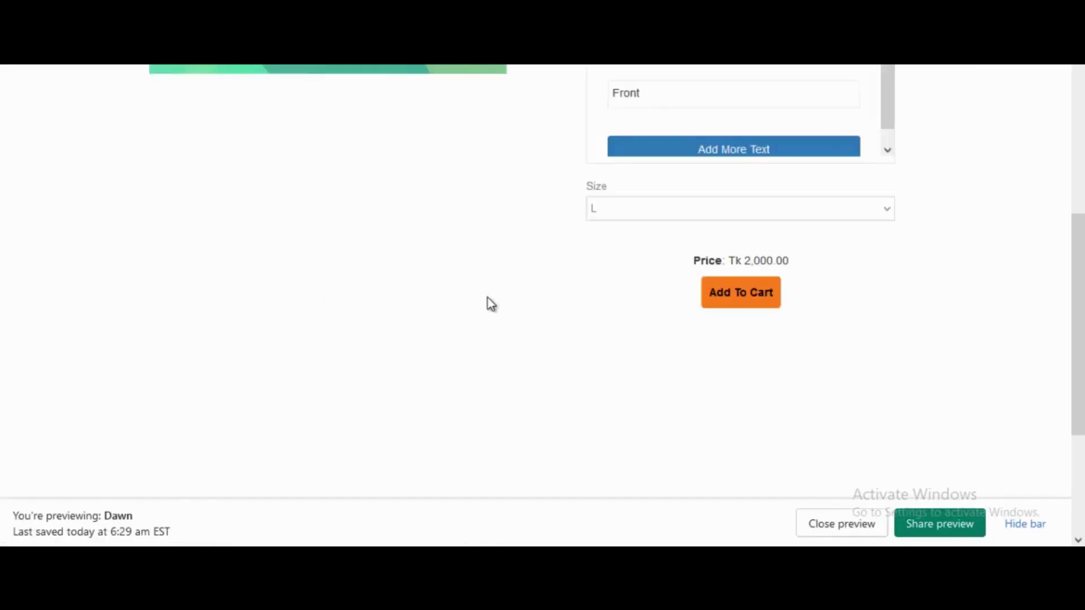
scroll(498, 306, down, 3)
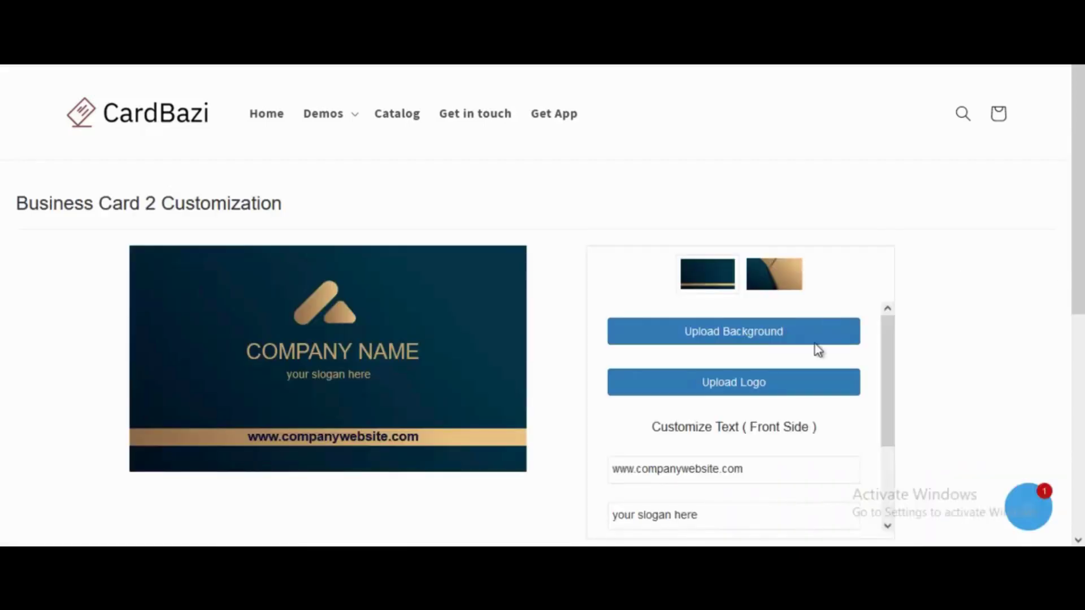
Replace the card's company name with 'SolverCircle' and colour it yellow.
click(385, 351)
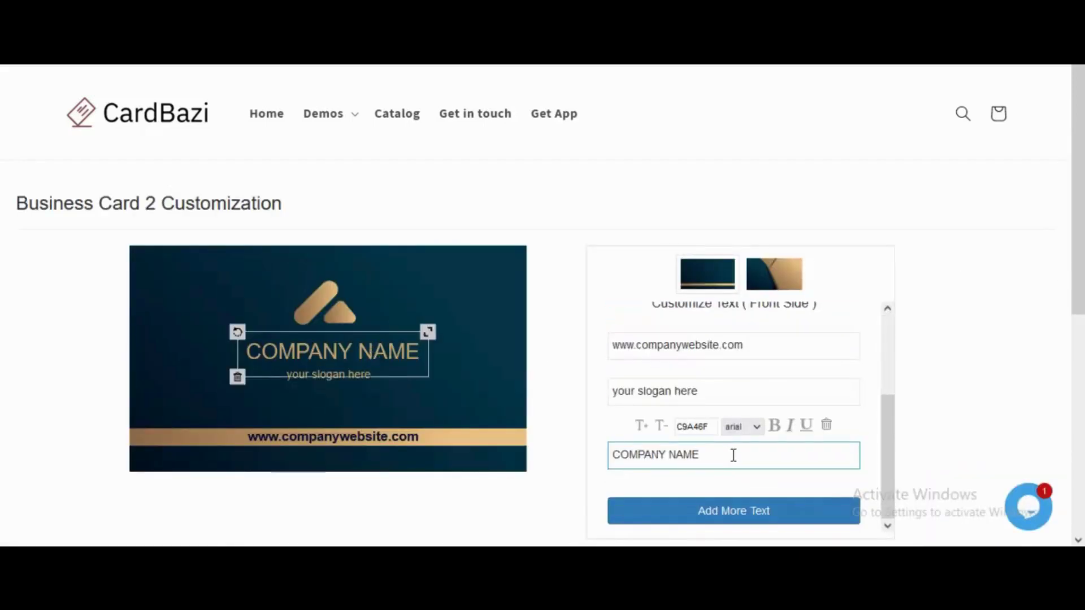
drag(734, 456, 551, 447)
text(SolverCircle)
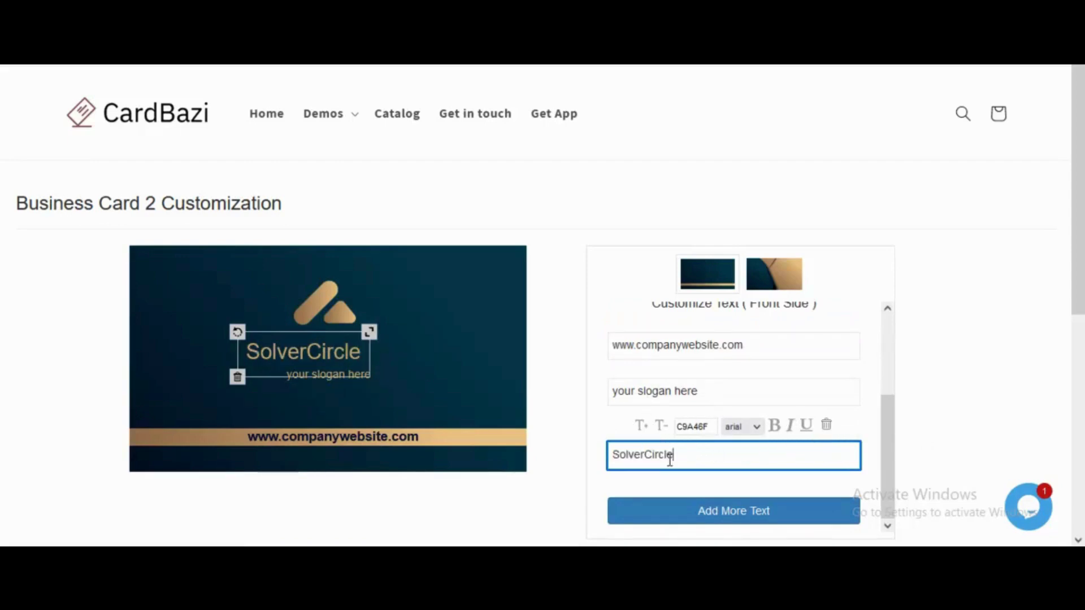
click(699, 428)
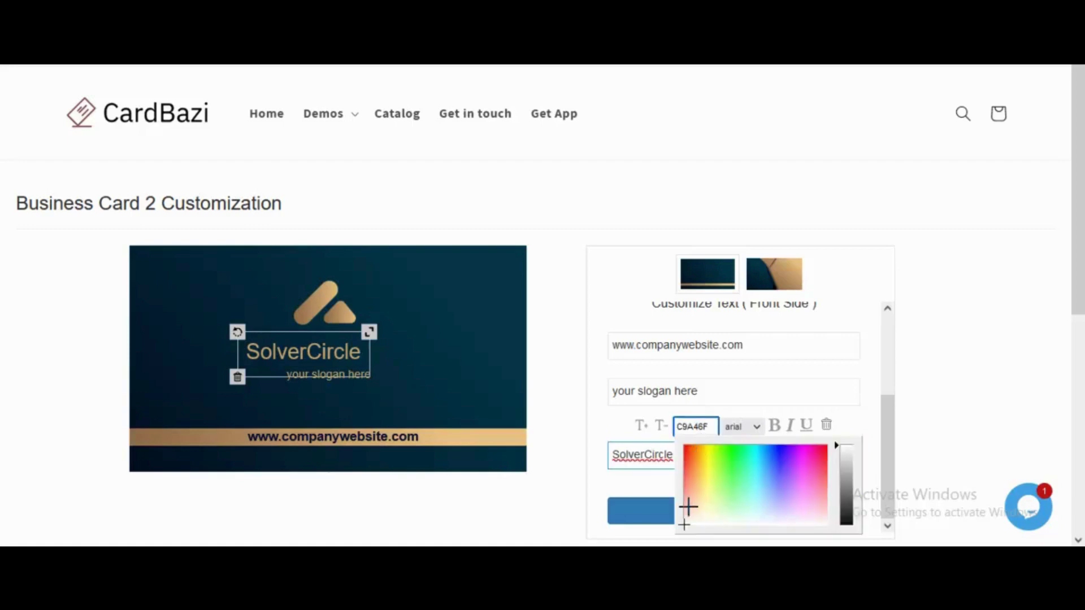
drag(685, 520, 709, 448)
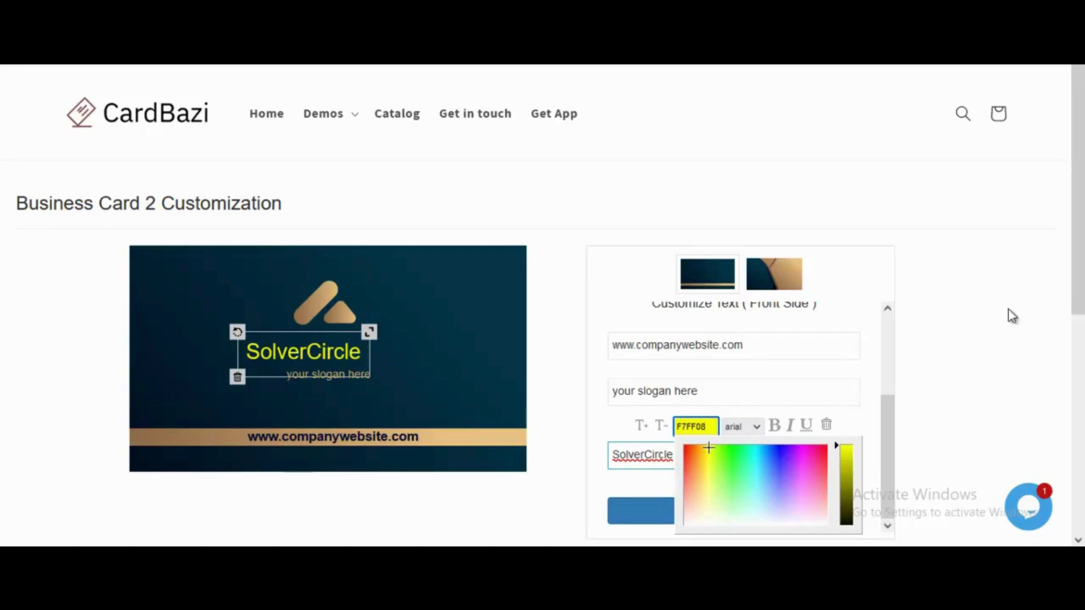
Enlarge the SolverCircle text, switch it to the academic font, and make it bold, italic and underlined.
click(641, 428)
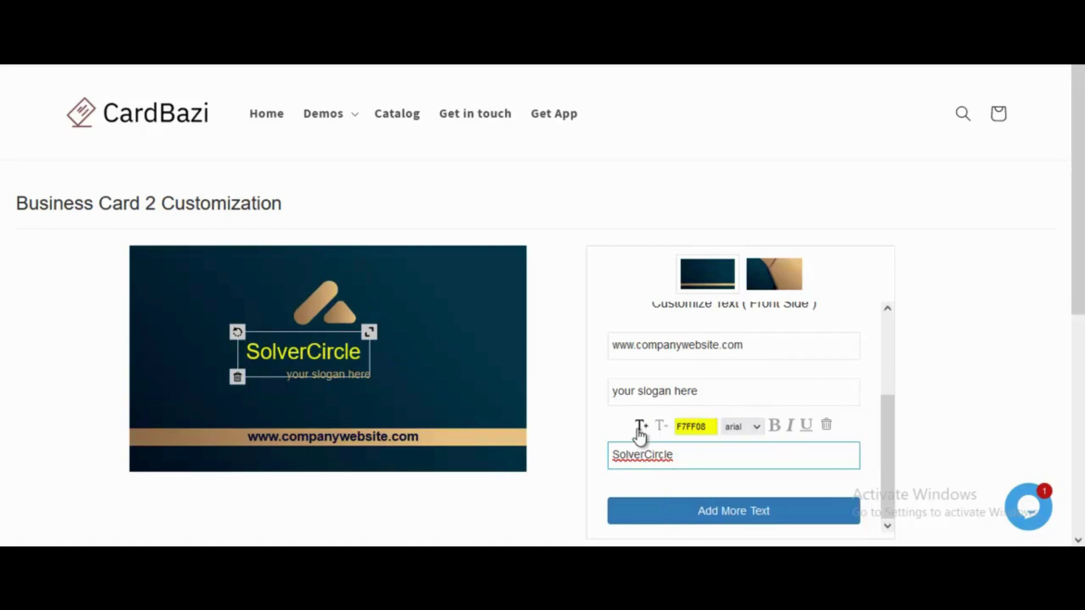
click(642, 428)
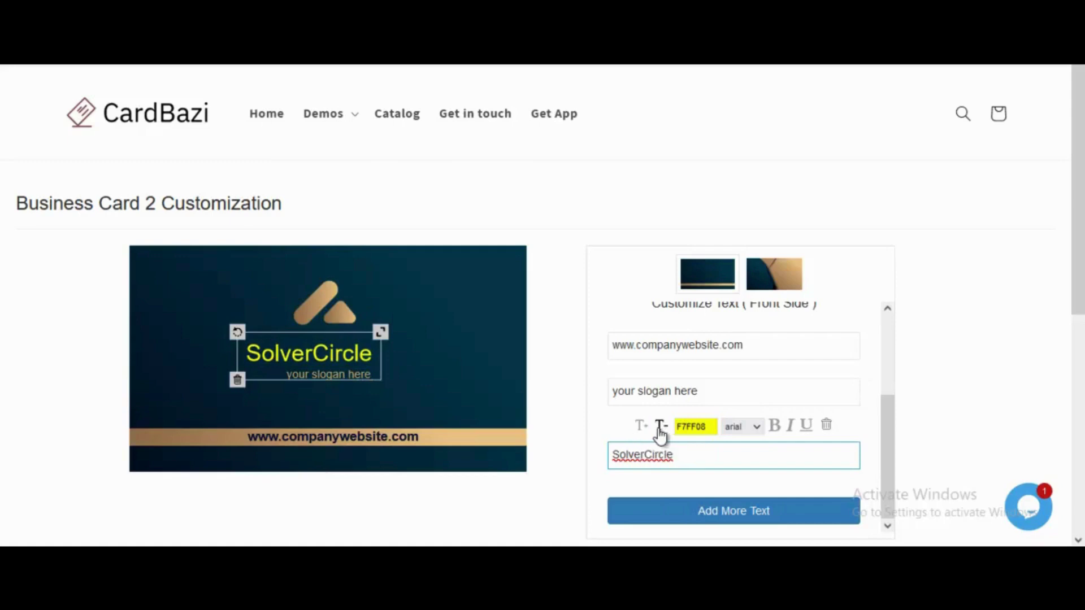
click(661, 434)
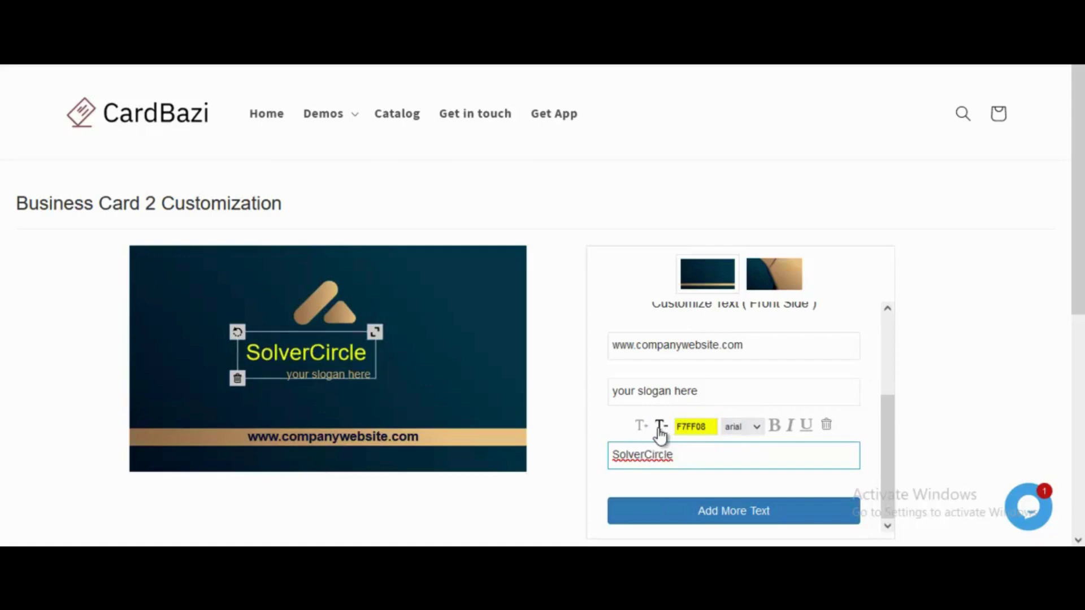
click(749, 427)
click(746, 480)
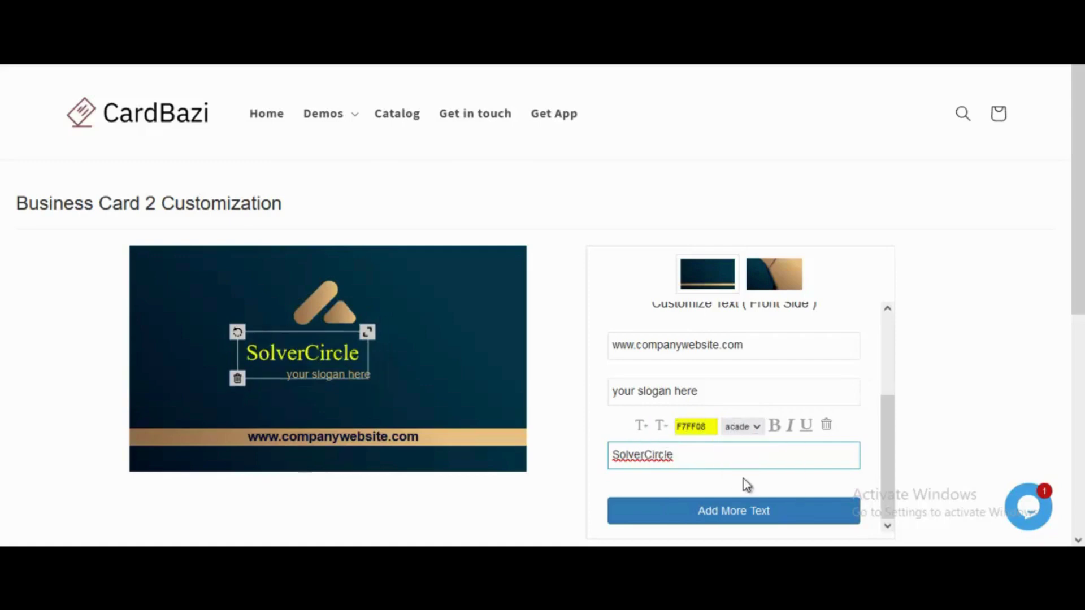
click(776, 433)
click(791, 431)
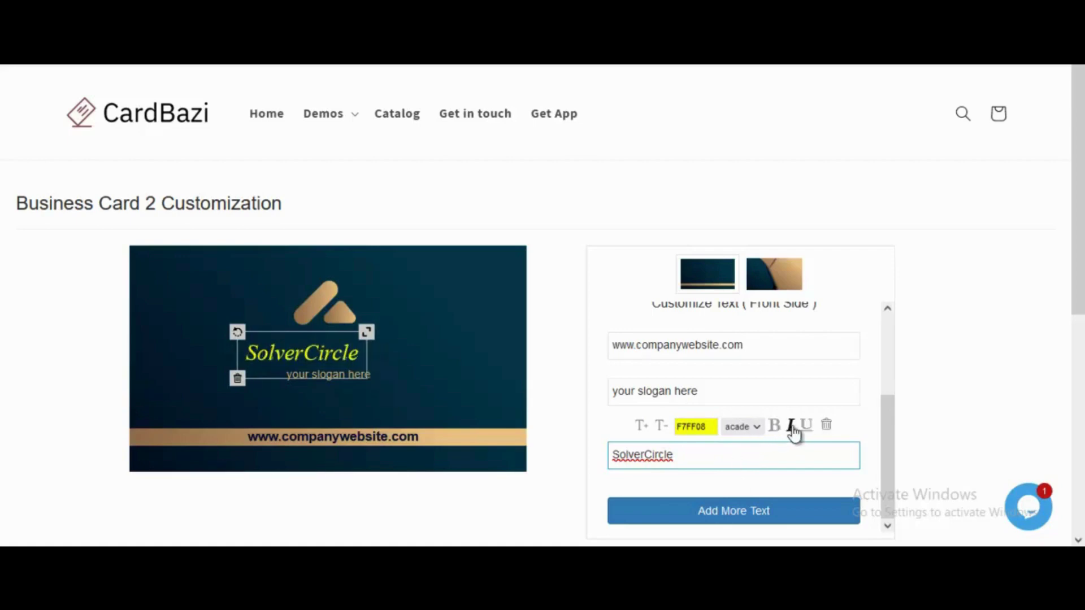
click(804, 430)
Add the customized Business Card 2 to the cart and check its custom design preview.
scroll(1021, 384, down, 5)
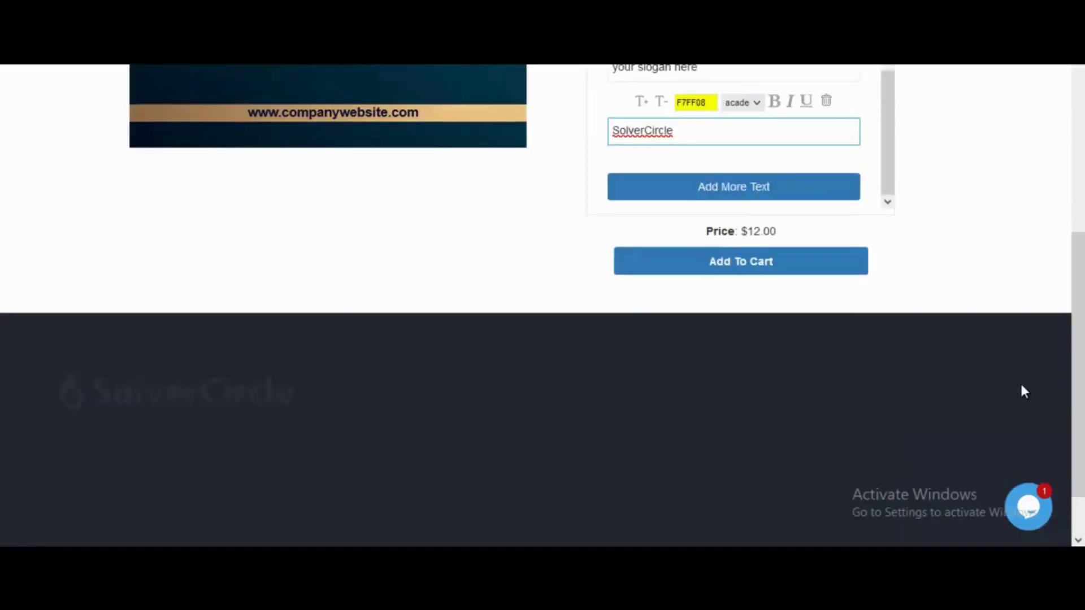
click(761, 271)
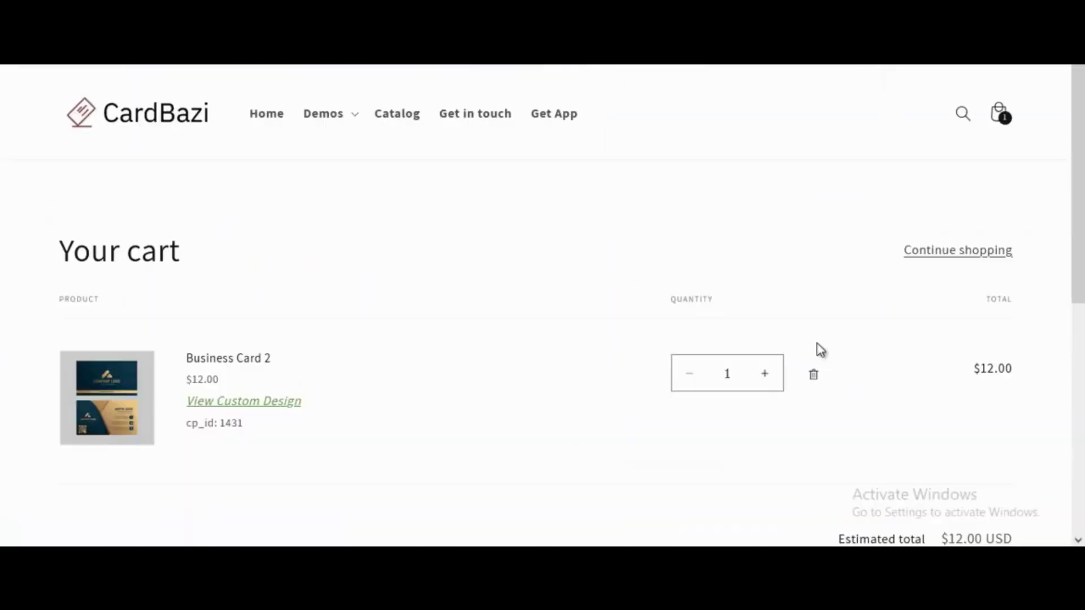
click(242, 402)
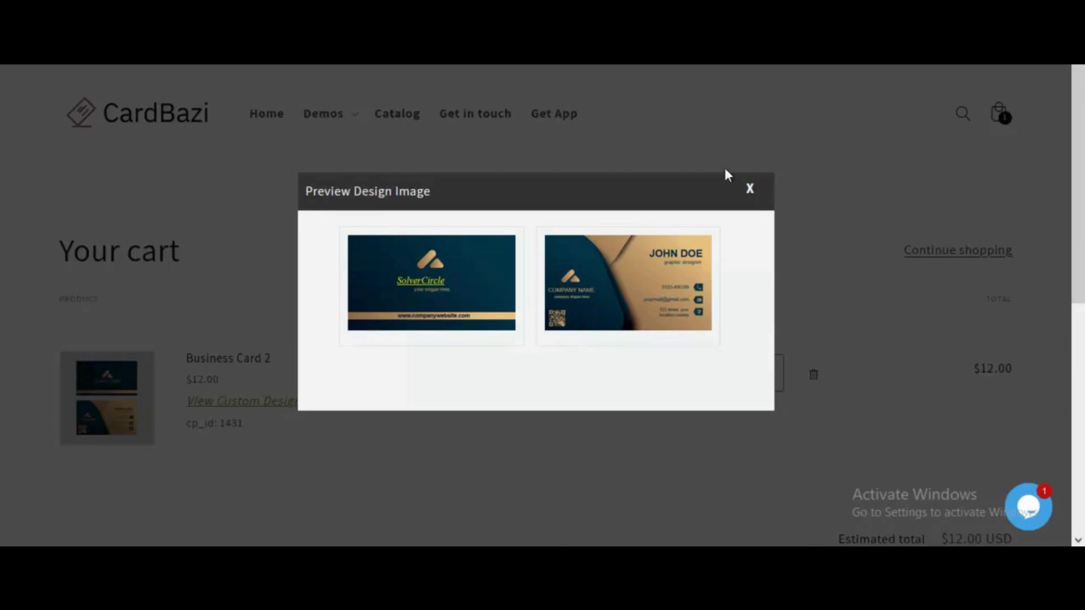
click(750, 189)
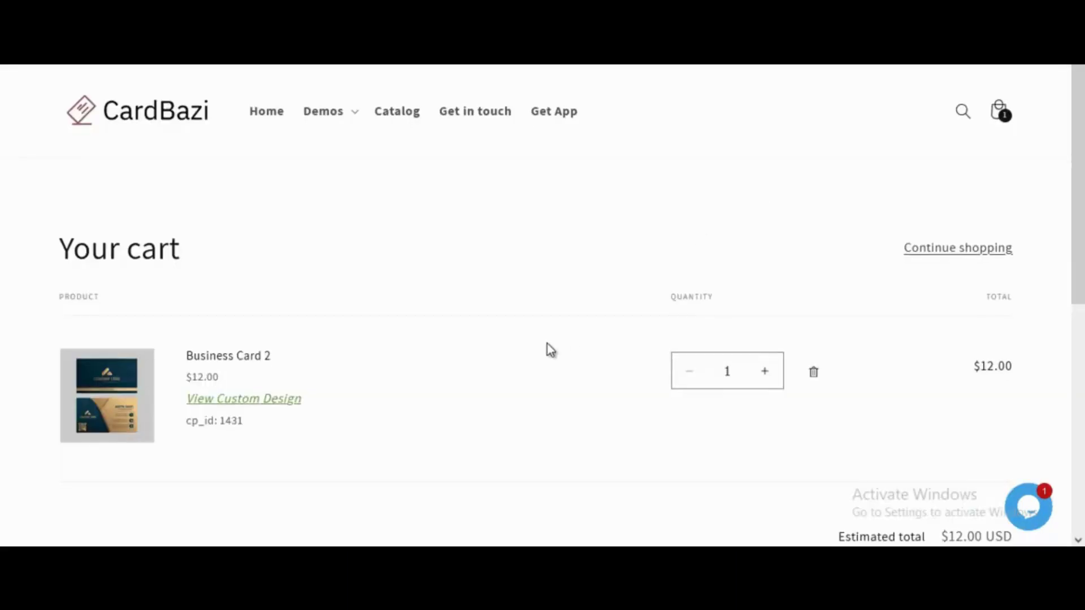
scroll(547, 343, down, 4)
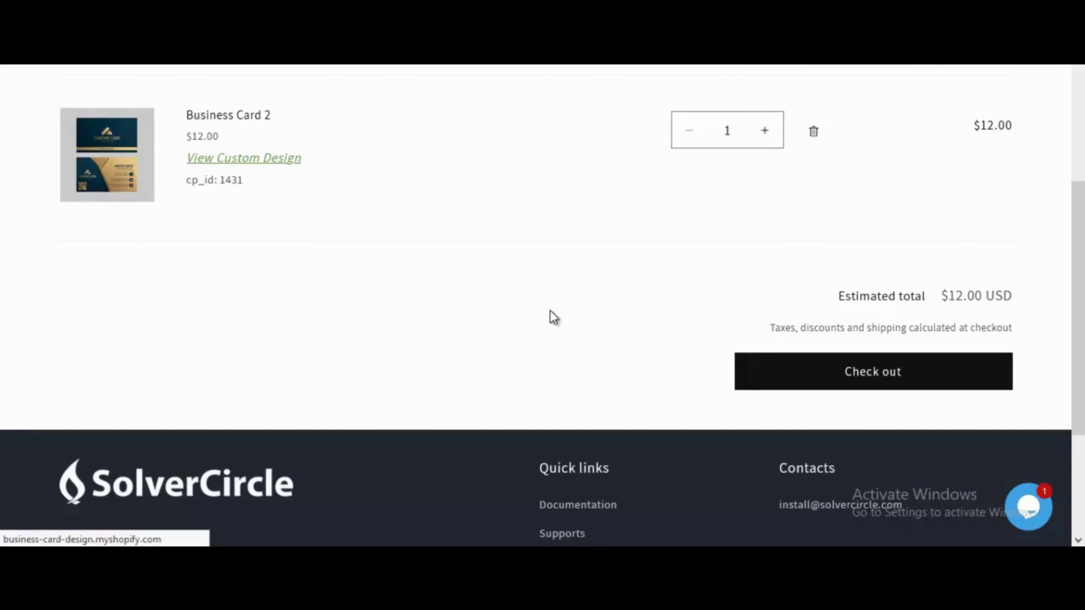
scroll(553, 315, up, 3)
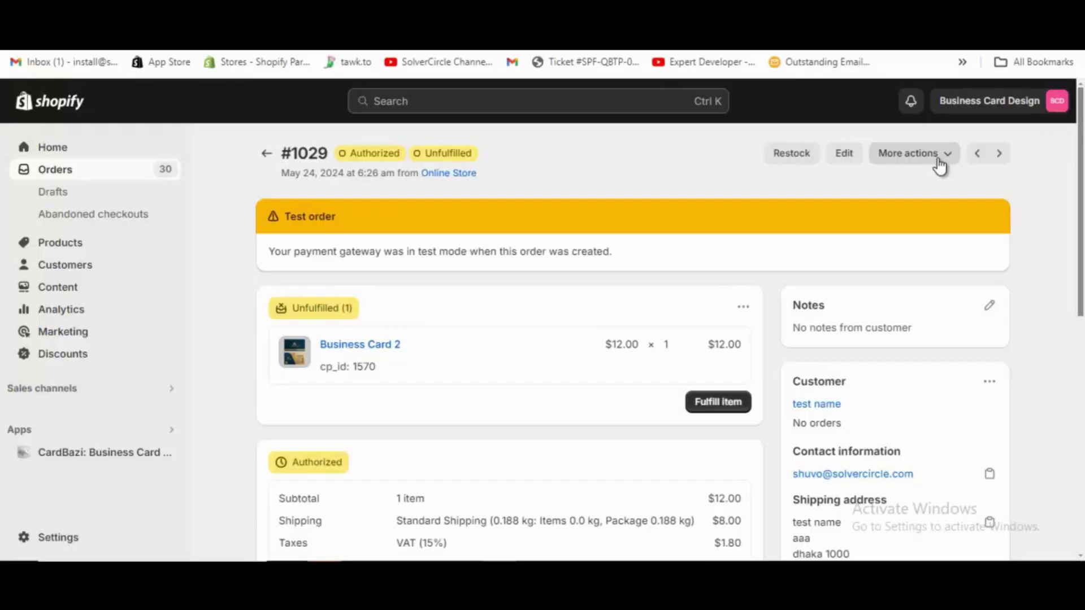
Open order #1029's Business Card Design Order Details and view the item's Customization Details.
click(940, 162)
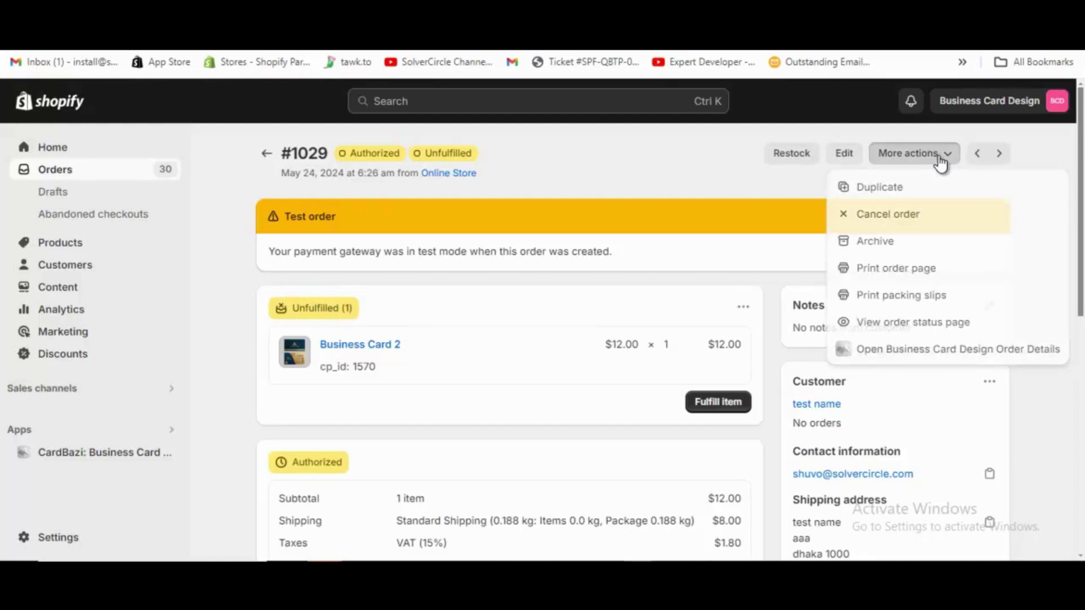
click(957, 350)
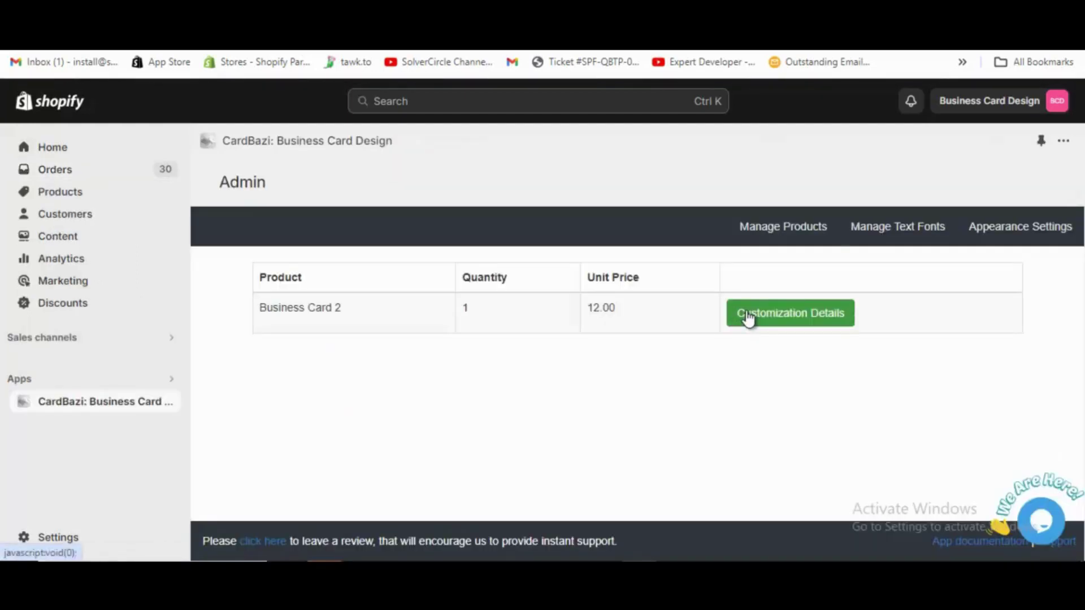
click(747, 315)
scroll(450, 274, down, 2)
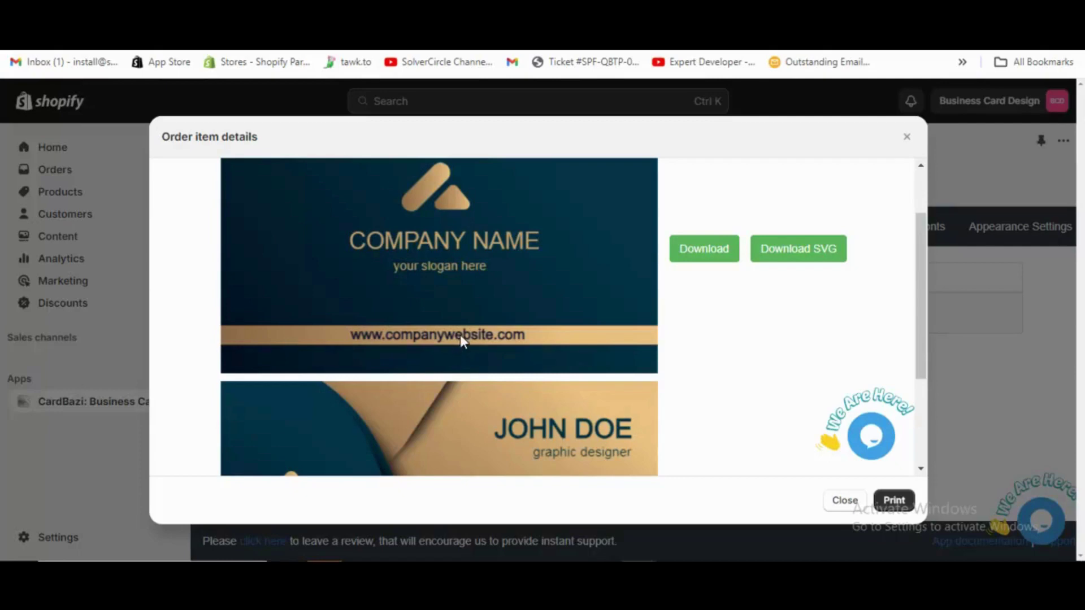
scroll(460, 335, up, 2)
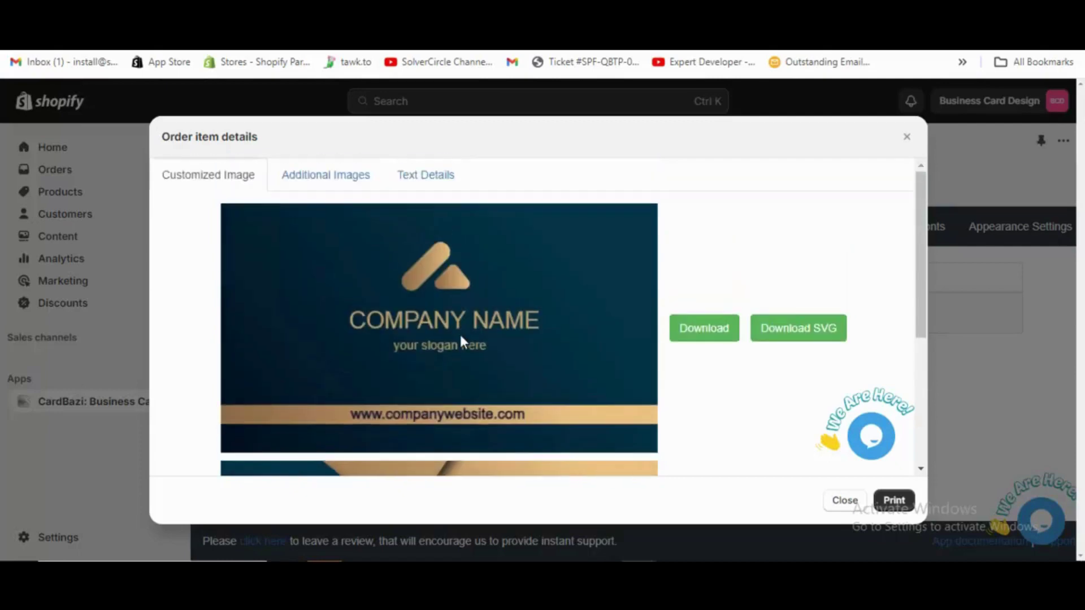
click(350, 185)
scroll(482, 300, down, 4)
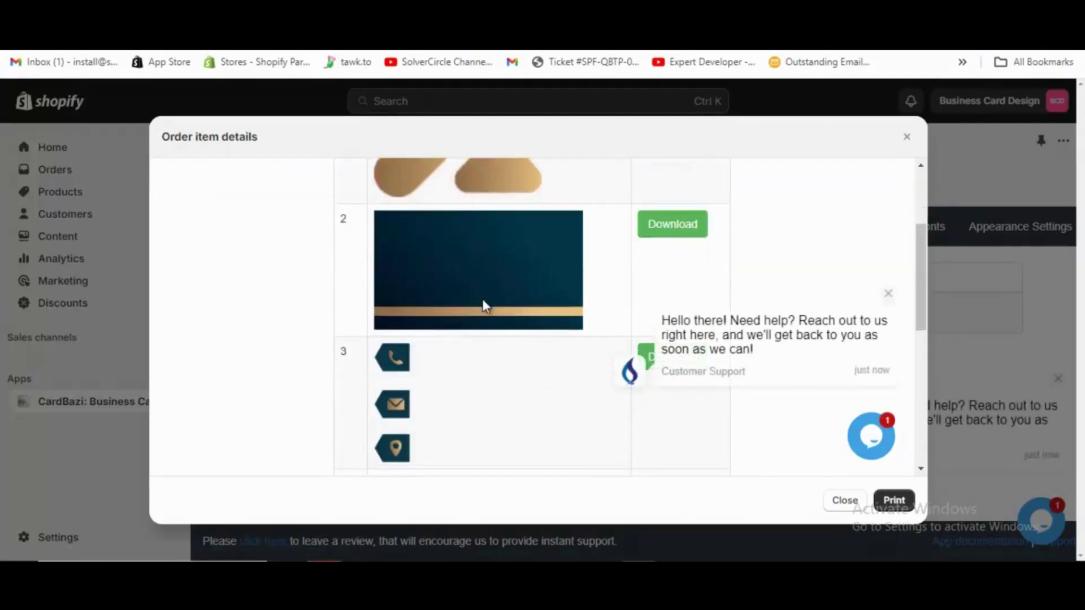
scroll(483, 300, down, 2)
click(888, 294)
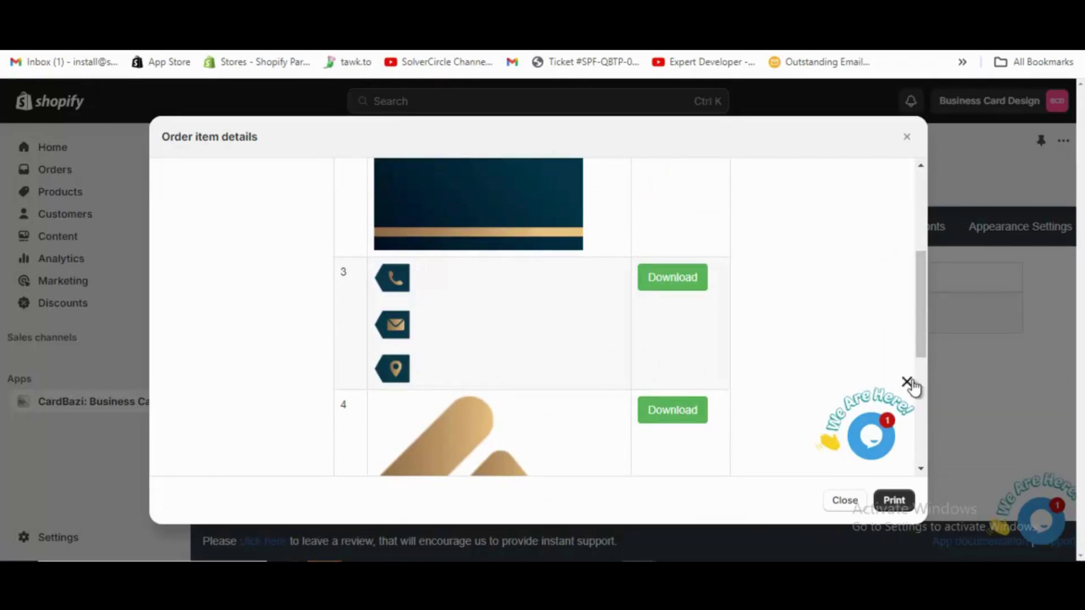
click(909, 382)
scroll(603, 375, down, 1)
scroll(603, 375, down, 5)
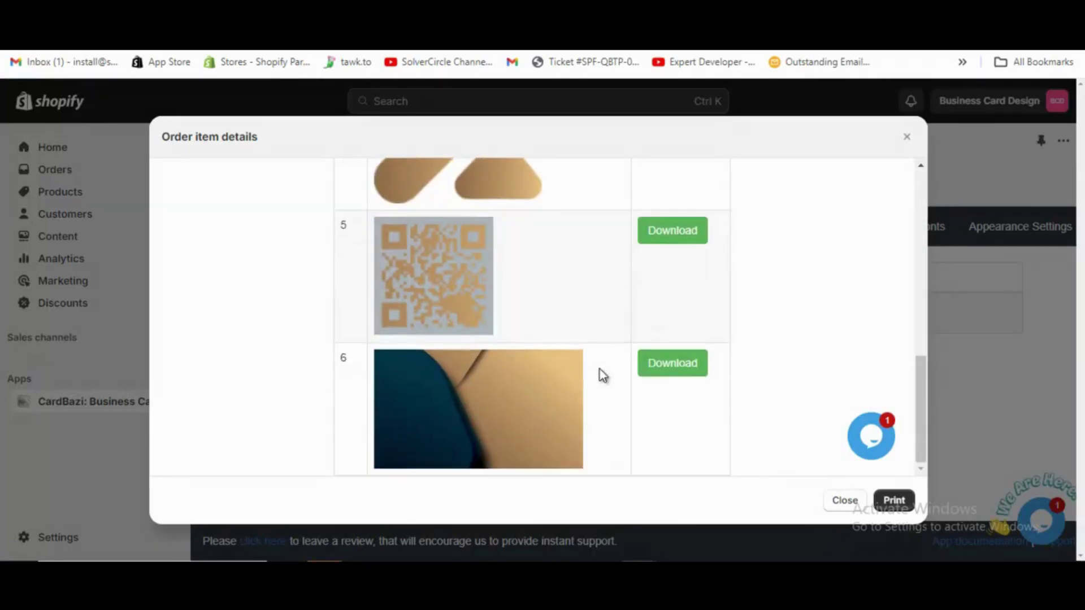
scroll(598, 369, up, 10)
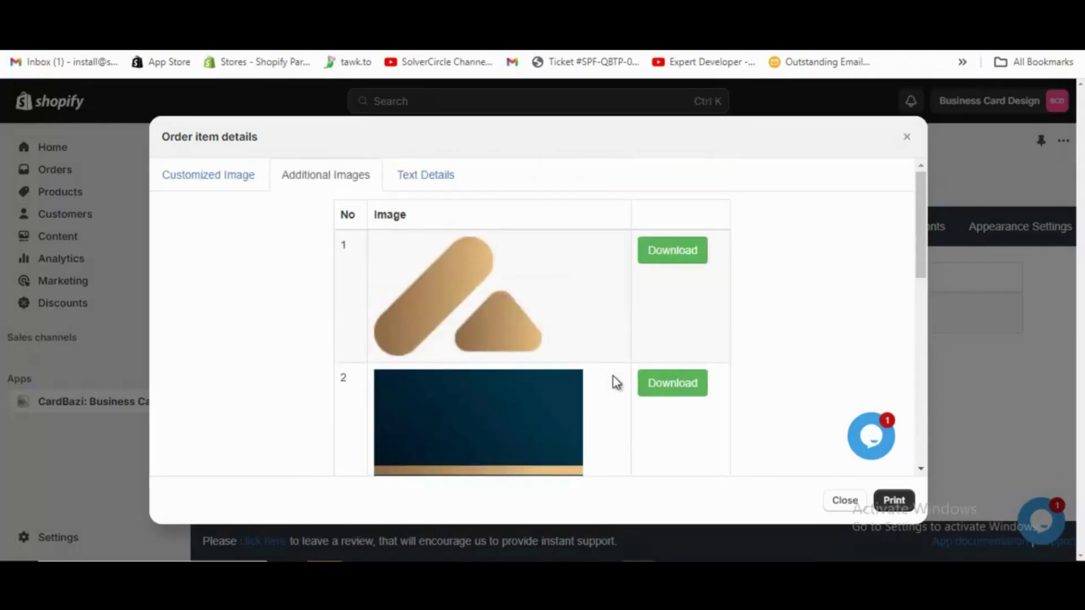
click(447, 184)
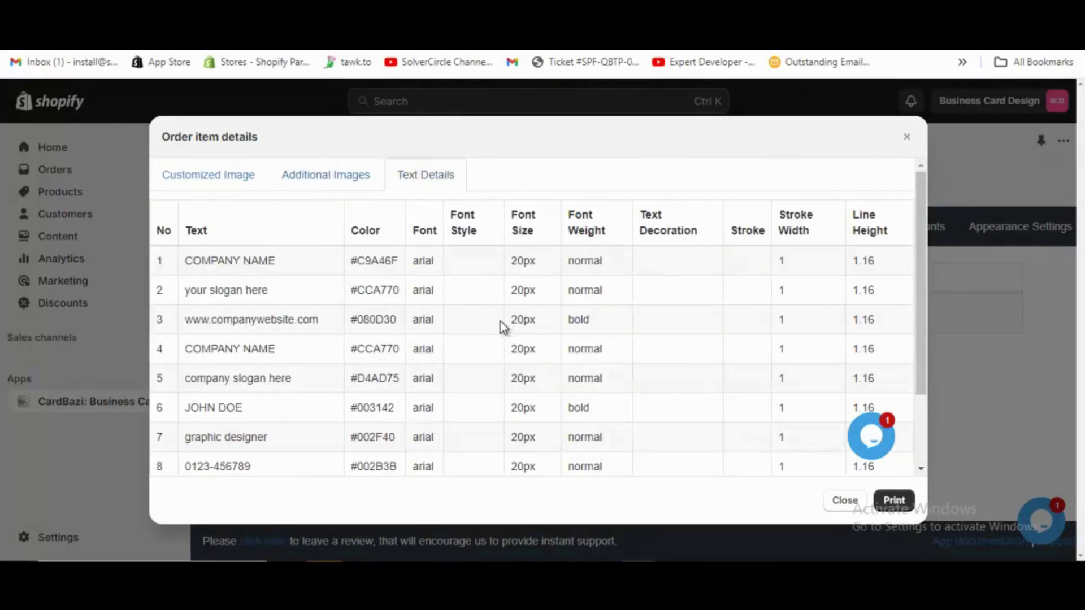
scroll(501, 322, down, 2)
scroll(497, 325, up, 2)
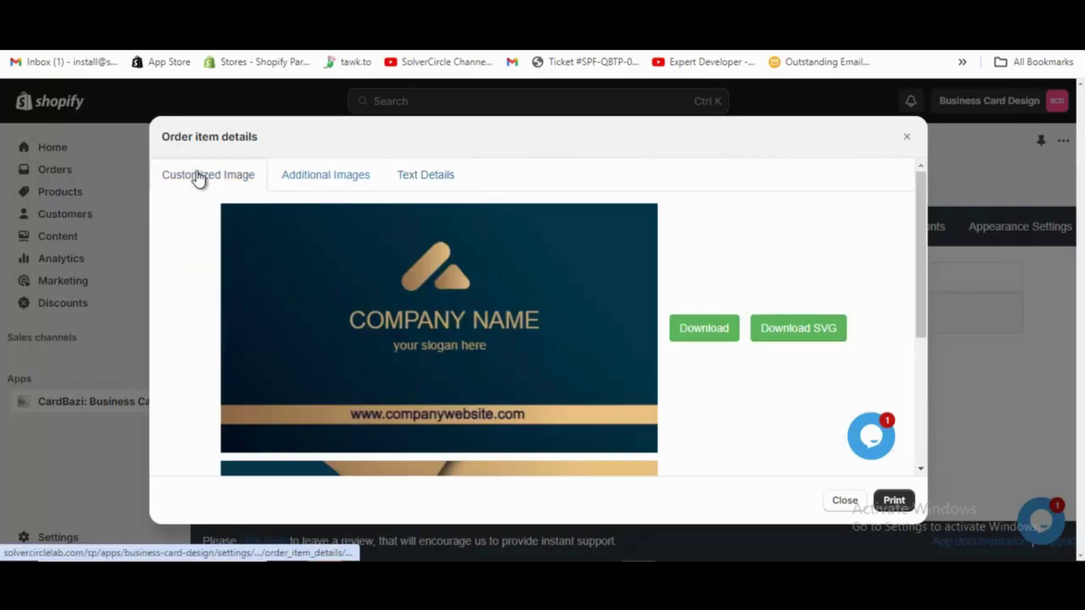
Download the customized card image and save it to the Desktop as PNG main-66506b186dd5b.
click(721, 337)
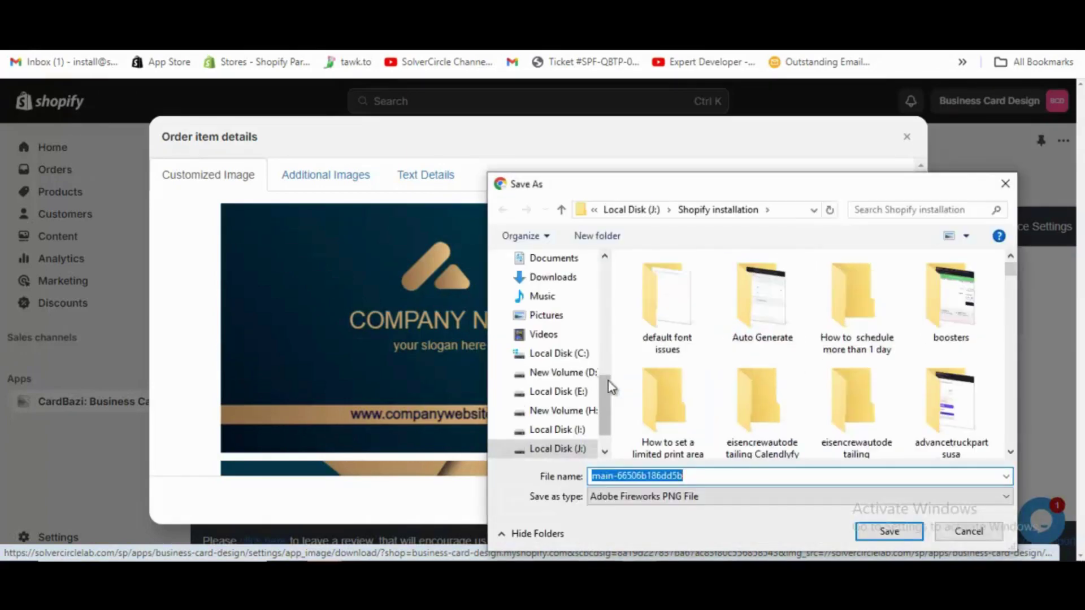
scroll(554, 346, up, 3)
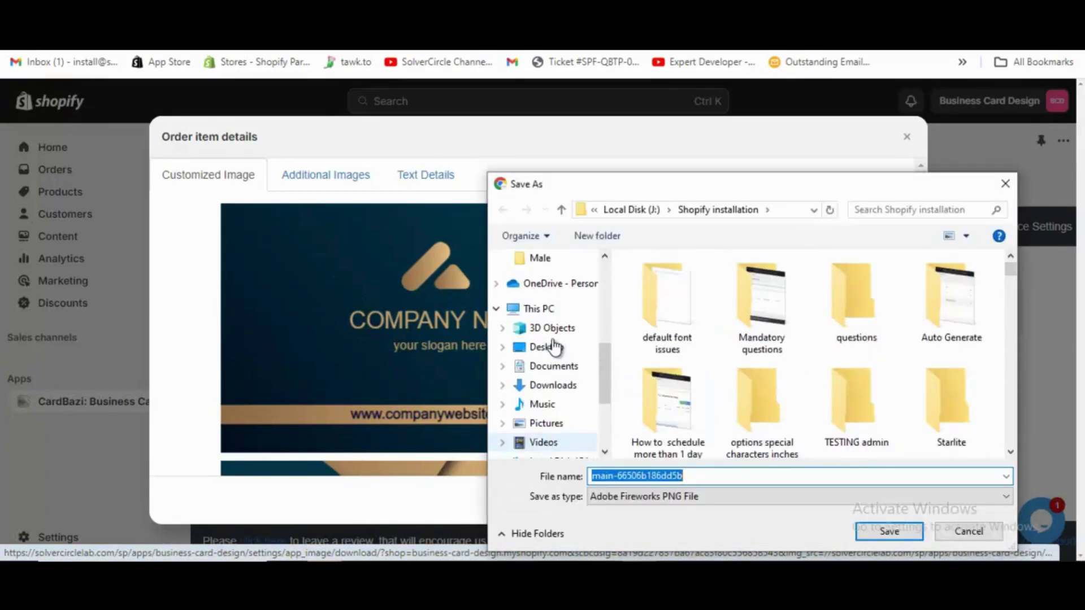
click(551, 347)
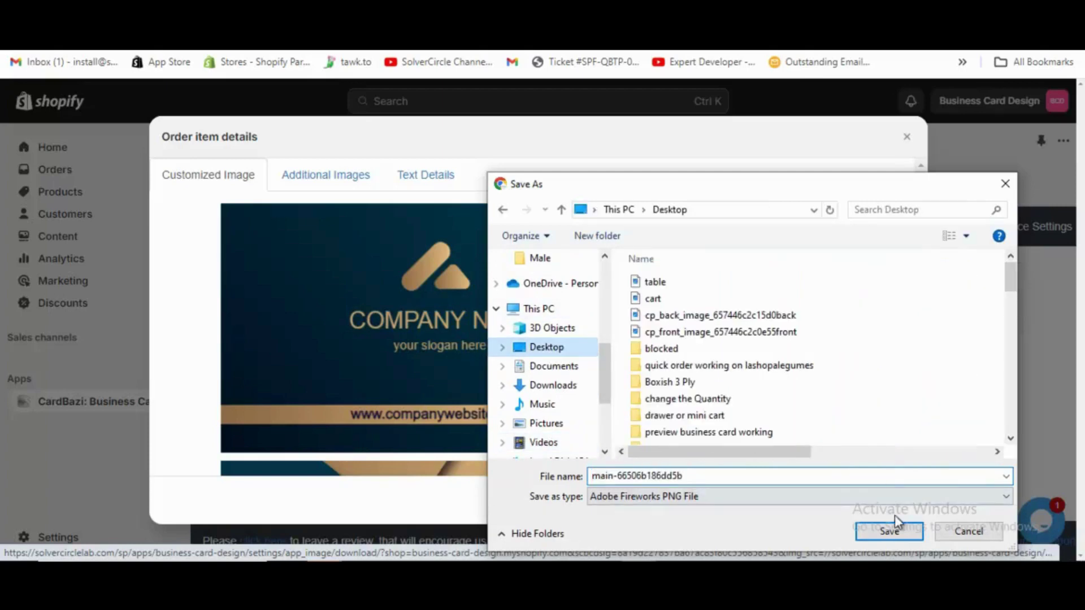
click(894, 530)
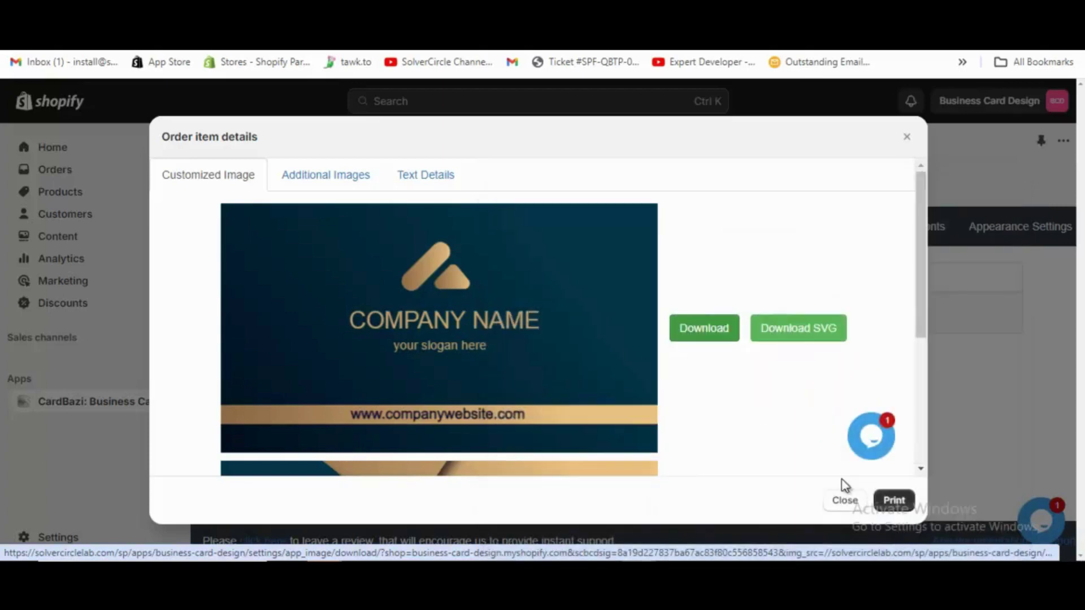